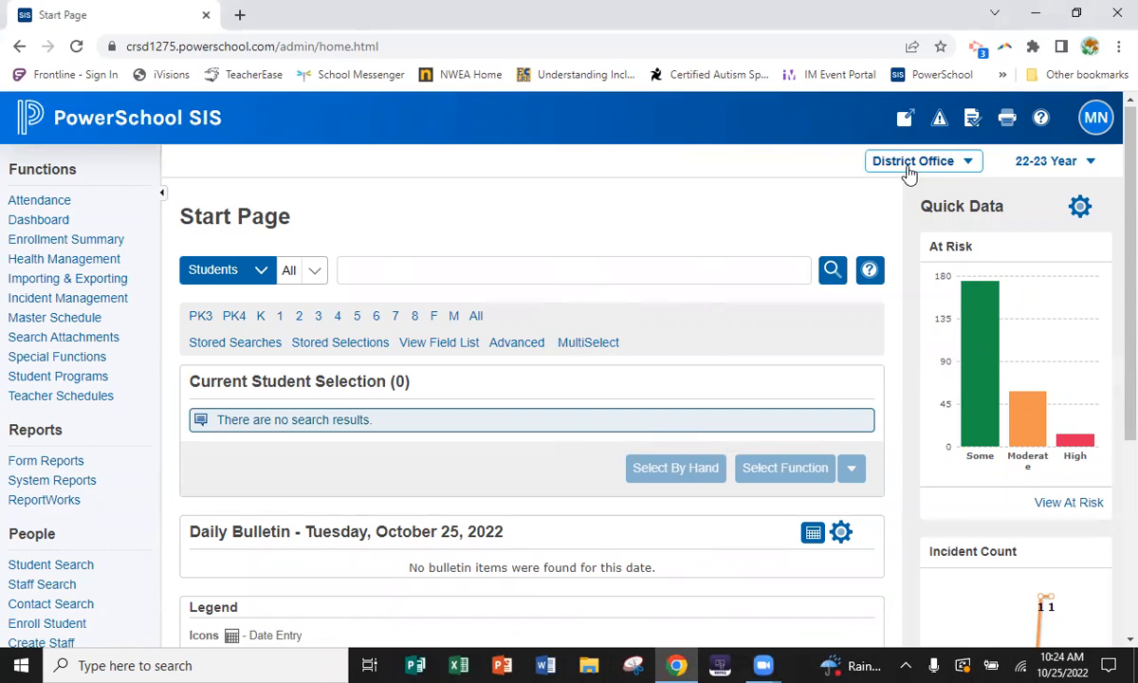
# Switch the school to Ridge Central Elementary School and select all grade K students.
pyautogui.click(909, 175)
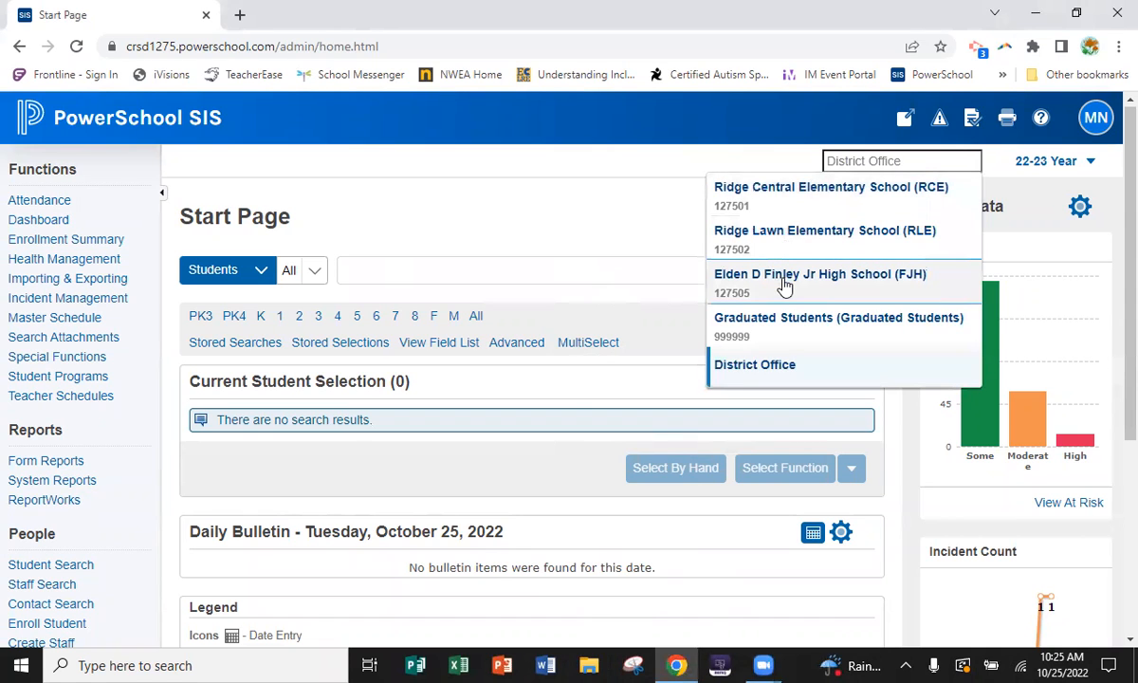
pyautogui.click(784, 201)
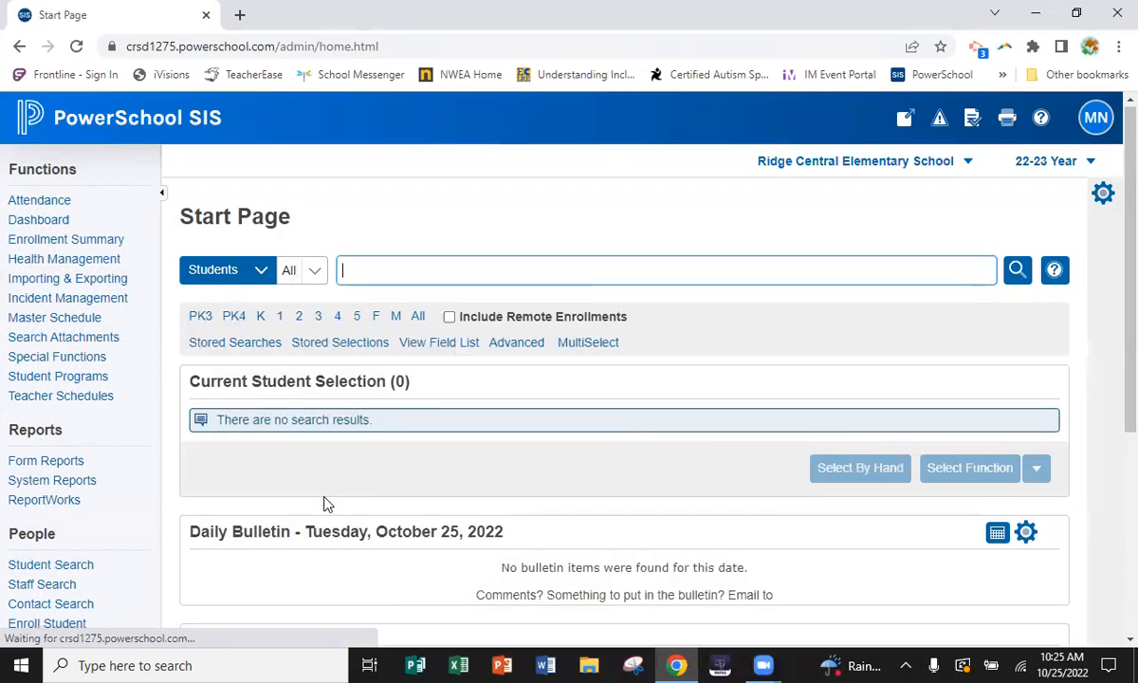
pyautogui.click(262, 318)
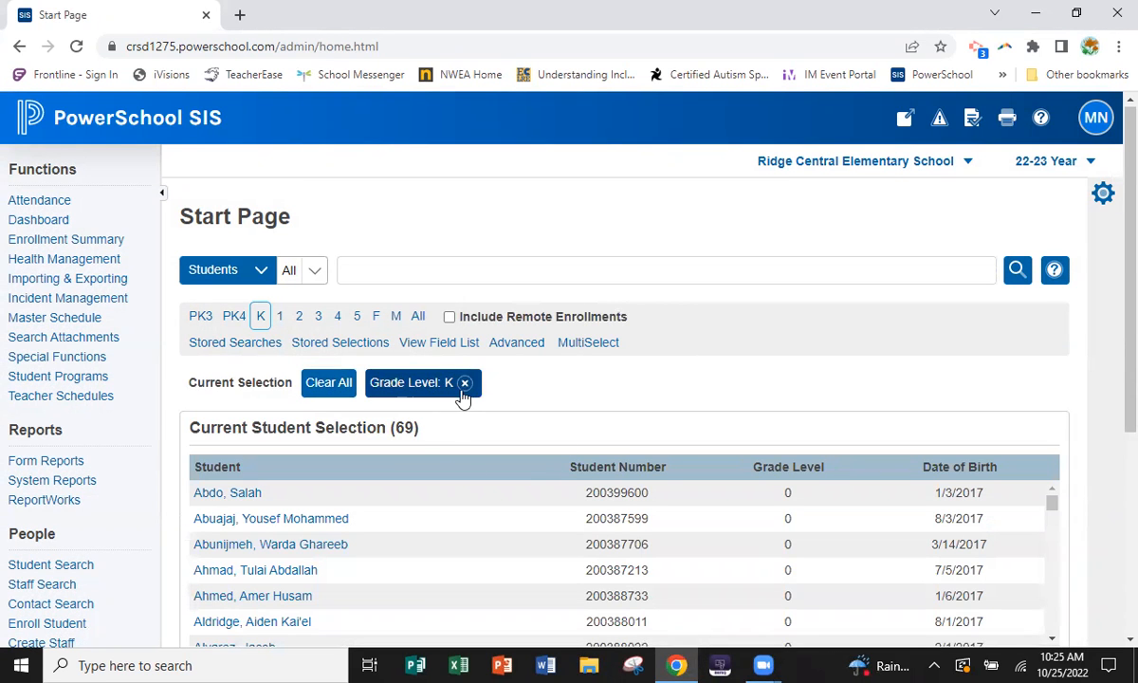
# Find the IL Demographics Enrollment report among the state reports and open it.
pyautogui.click(45, 500)
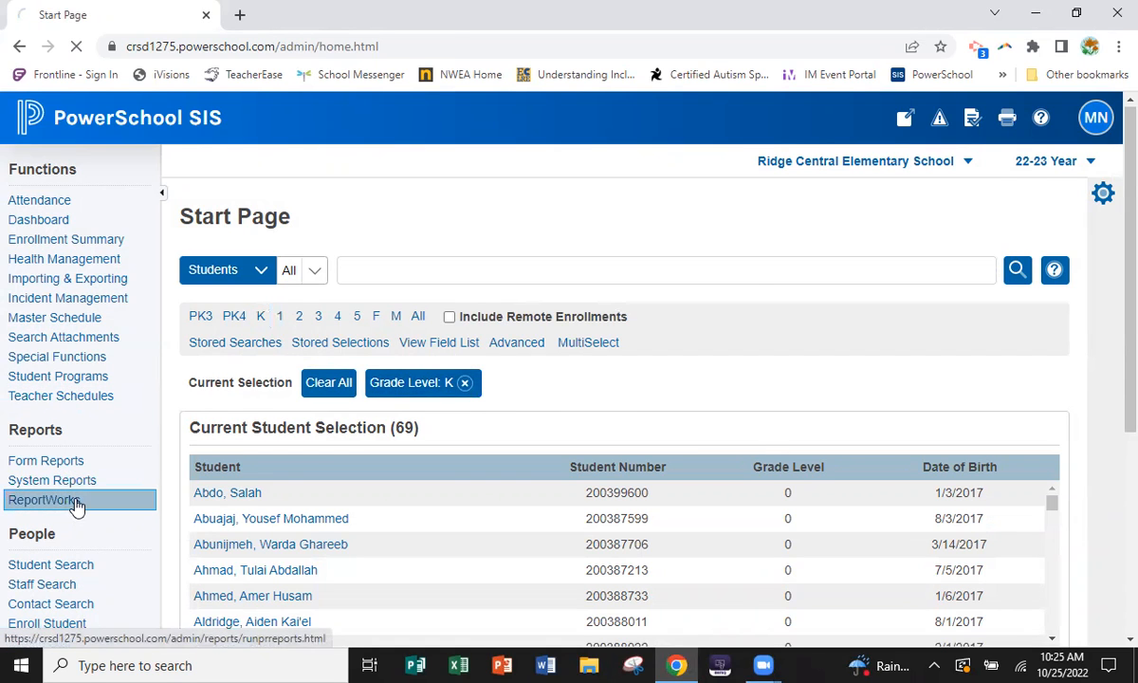
pyautogui.click(364, 274)
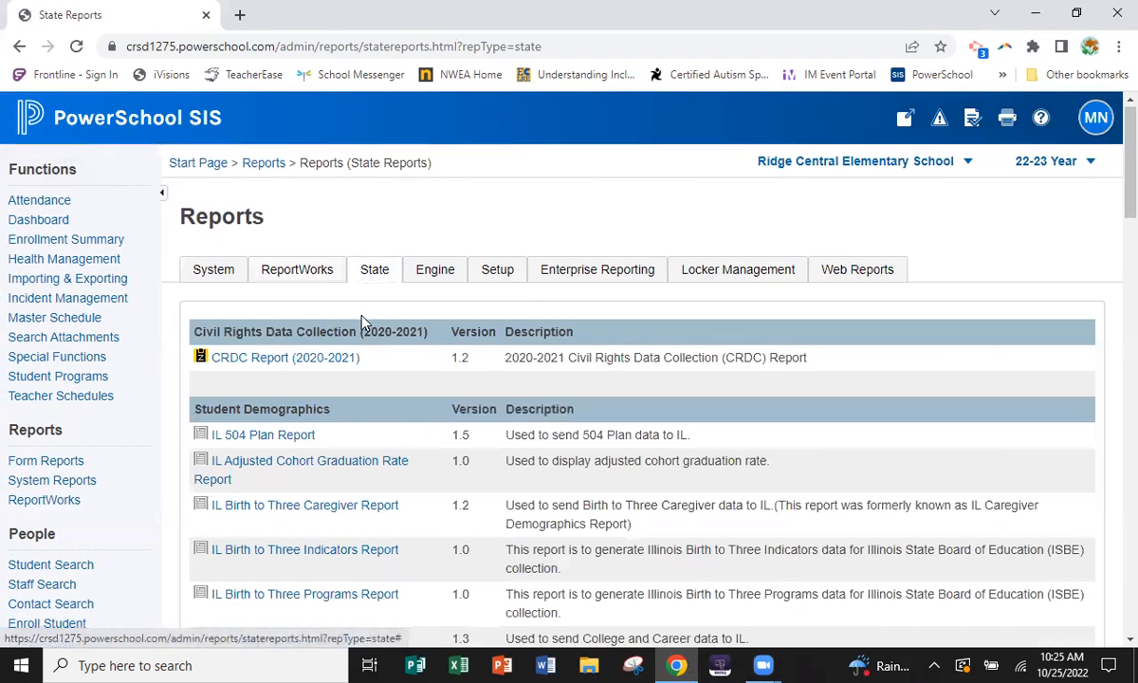
pyautogui.scroll(-5, 389, 464)
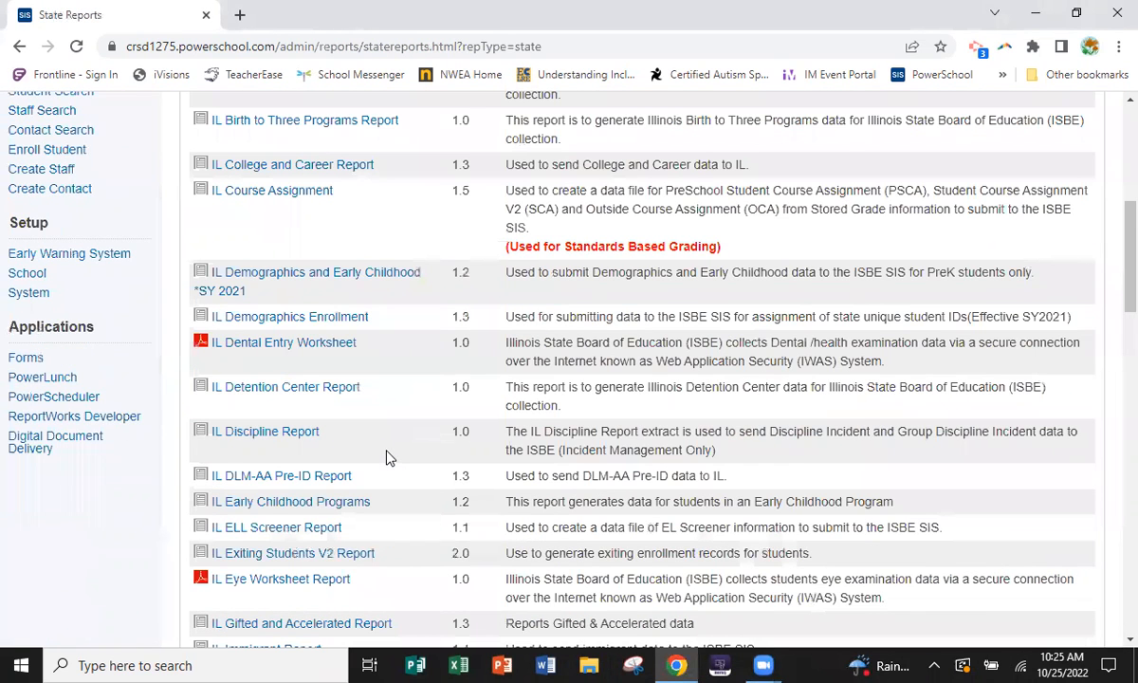
pyautogui.scroll(-4, 387, 458)
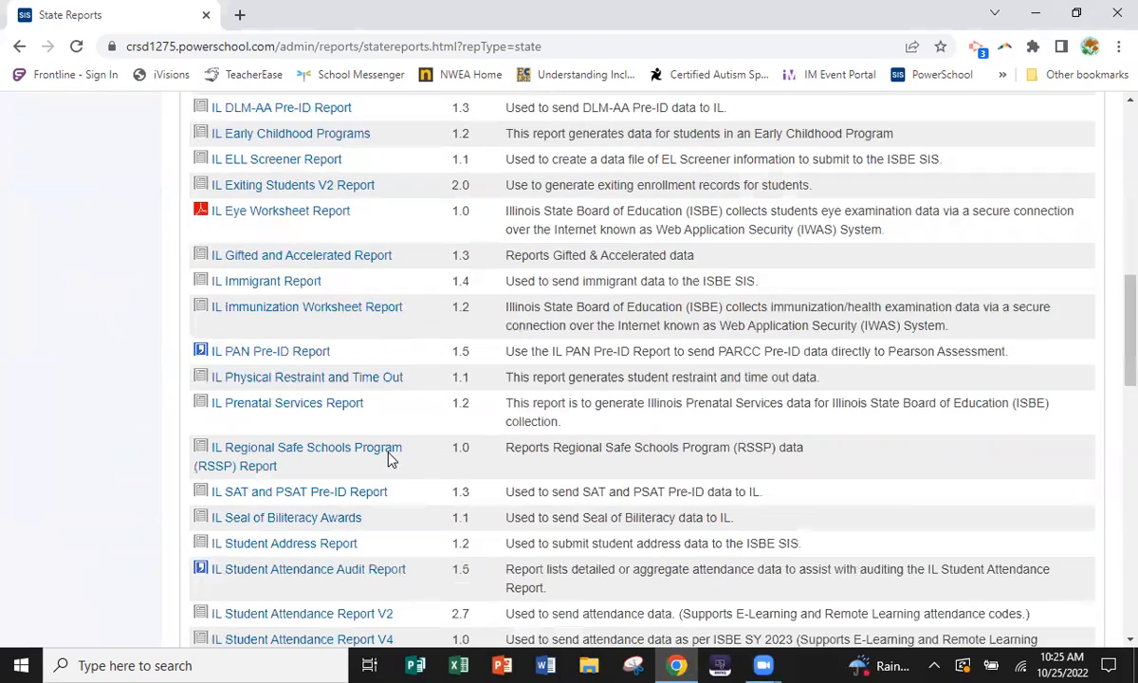
pyautogui.scroll(-12, 387, 458)
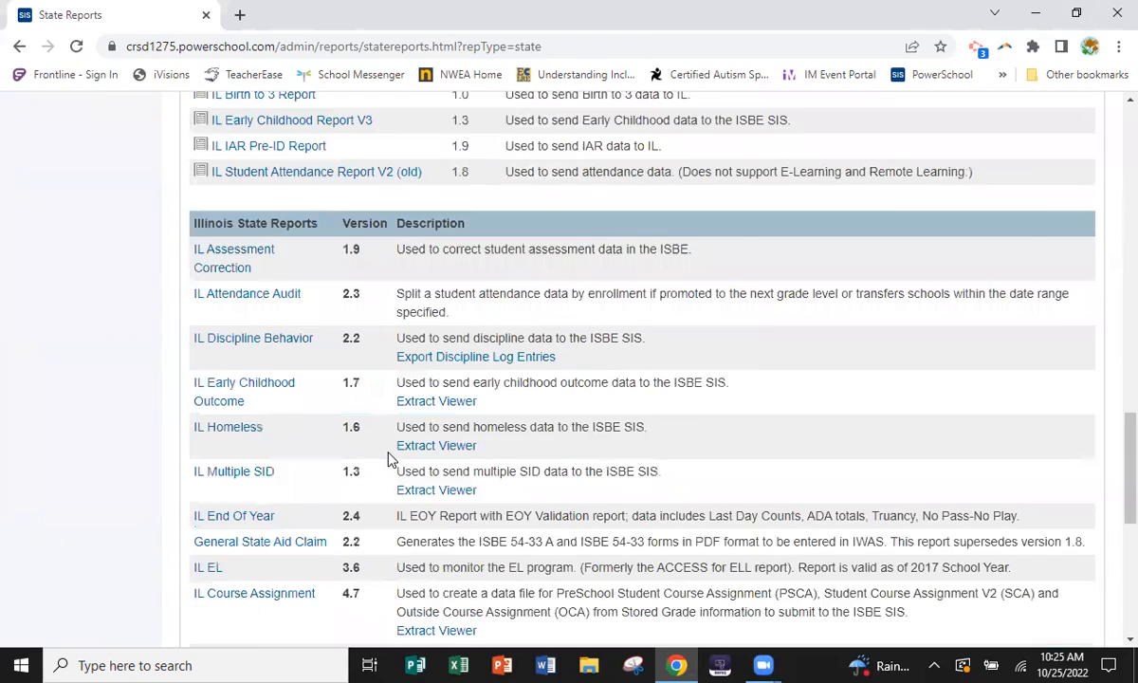
pyautogui.scroll(-1, 385, 454)
pyautogui.scroll(20, 376, 456)
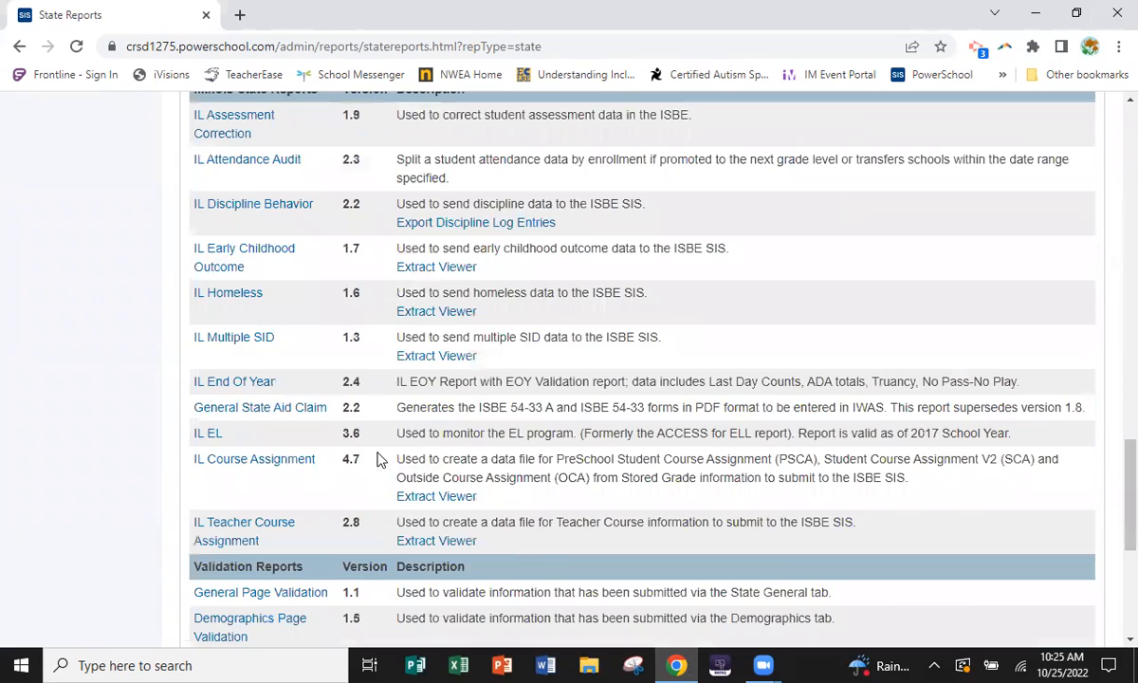
pyautogui.scroll(-5, 377, 459)
pyautogui.scroll(5, 351, 417)
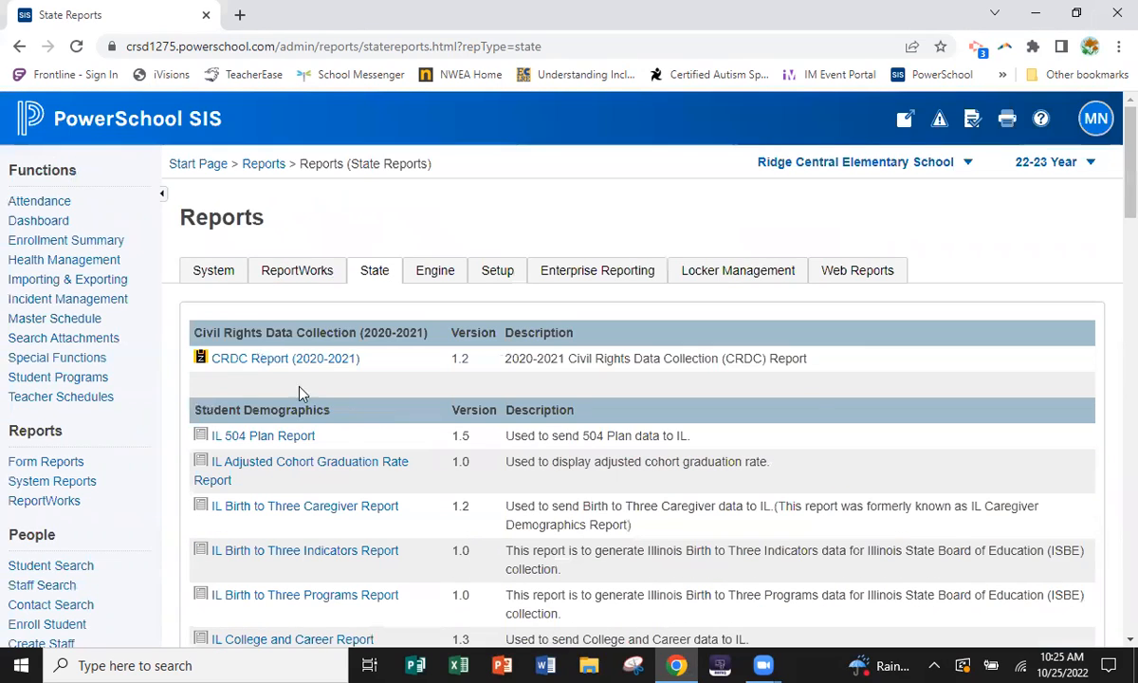
pyautogui.scroll(-5, 262, 370)
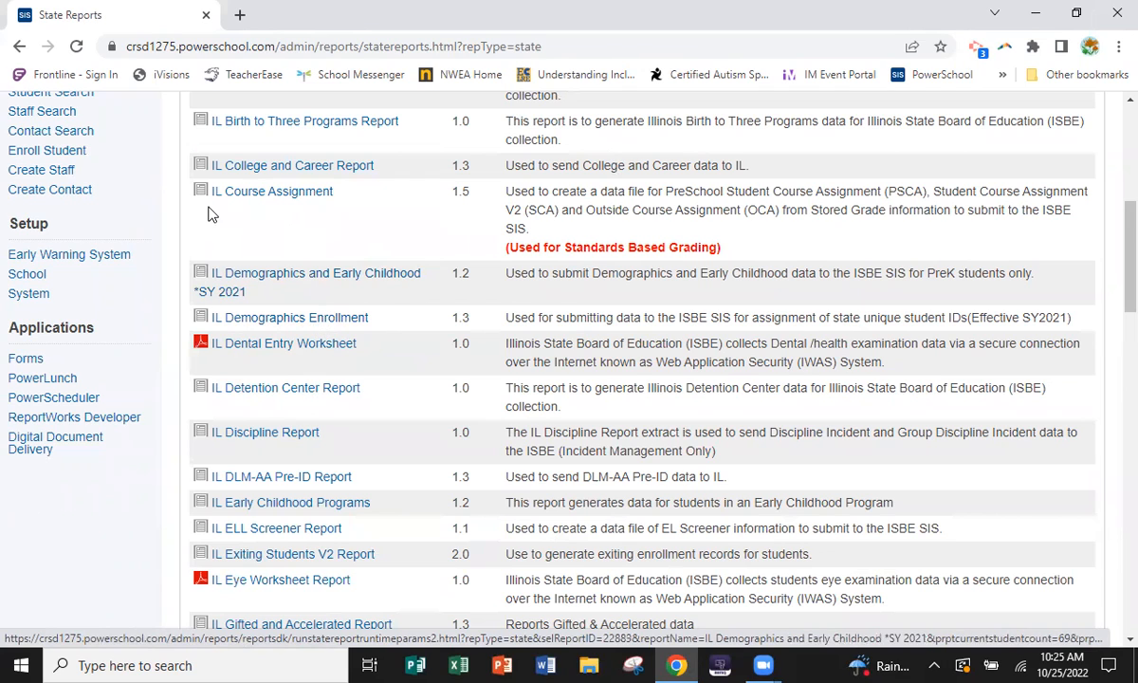
pyautogui.click(319, 323)
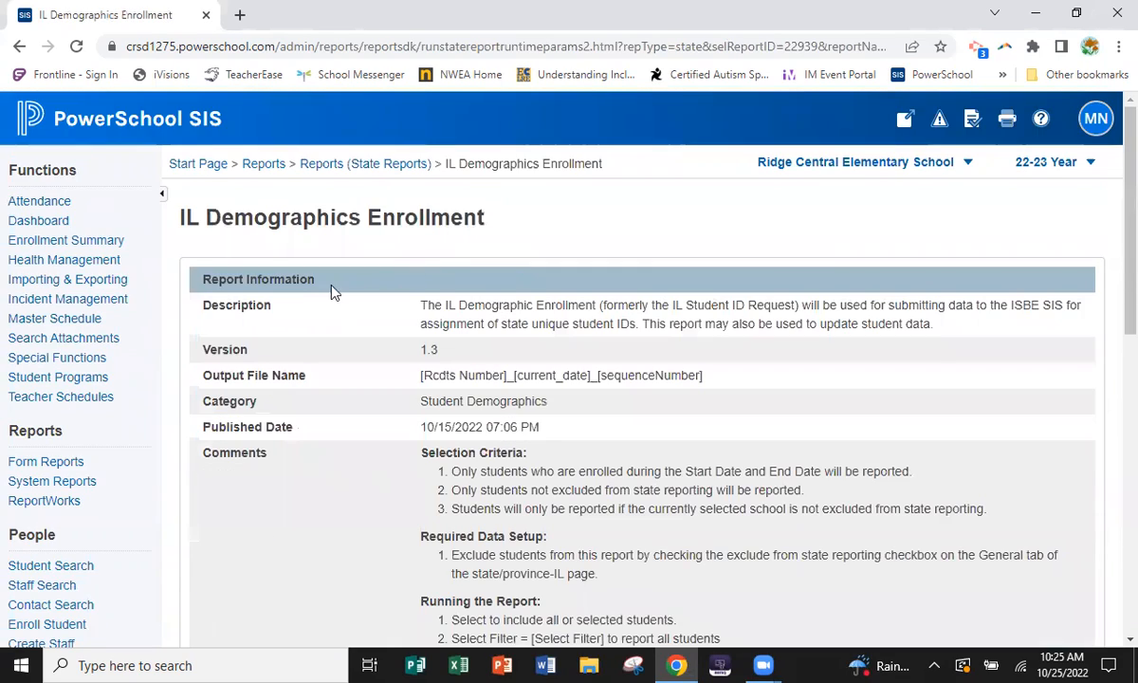
# Save the selected-students-only option as a default, and check the RCDTS number and the start date.
pyautogui.scroll(-5, 468, 360)
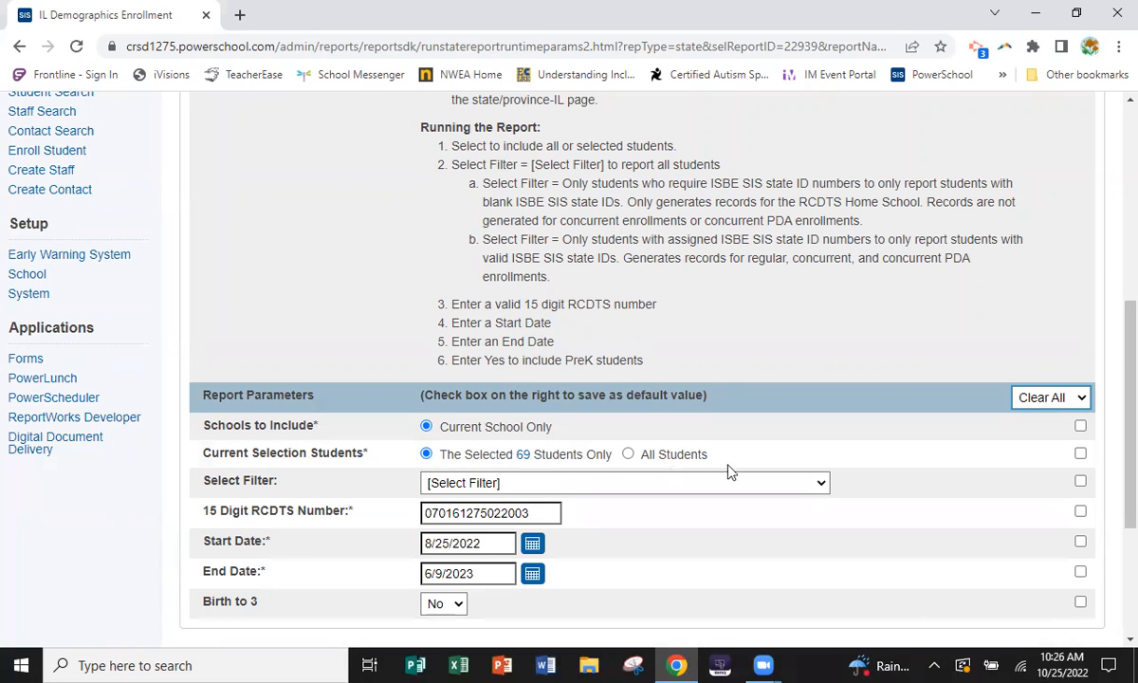
pyautogui.click(1081, 454)
pyautogui.click(431, 515)
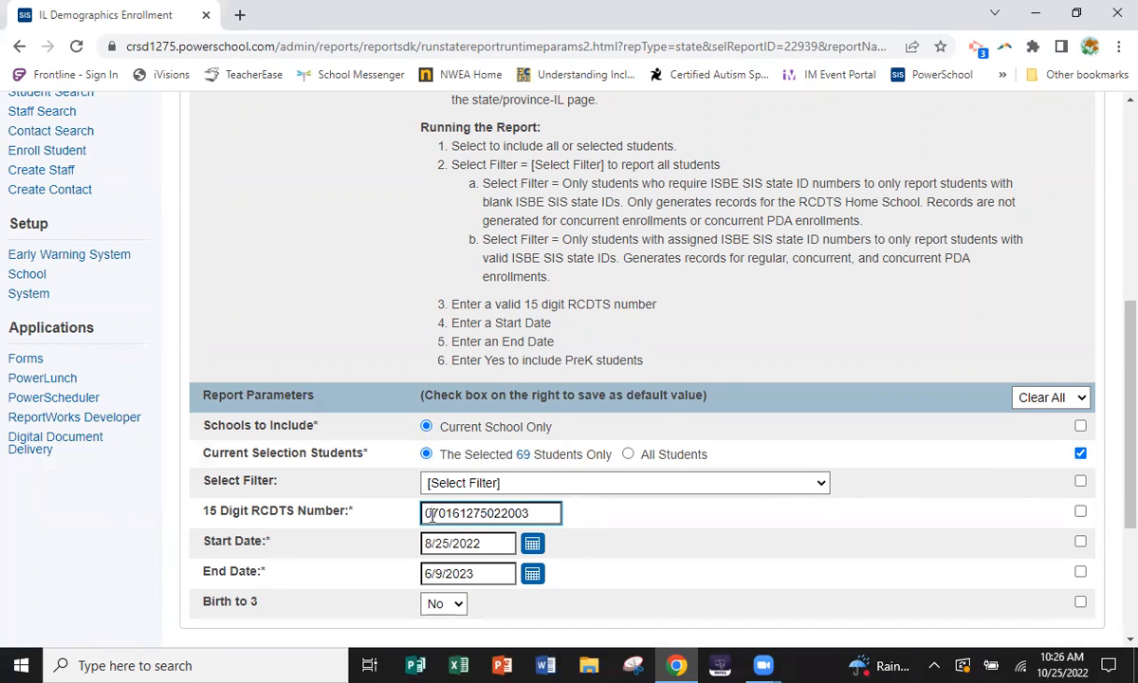
pyautogui.moveTo(535, 513)
pyautogui.mouseDown()
pyautogui.moveTo(426, 514)
pyautogui.moveTo(531, 514)
pyautogui.mouseUp()
pyautogui.click(541, 515)
pyautogui.click(501, 514)
pyautogui.click(537, 513)
pyautogui.click(474, 544)
pyautogui.press('Tab')
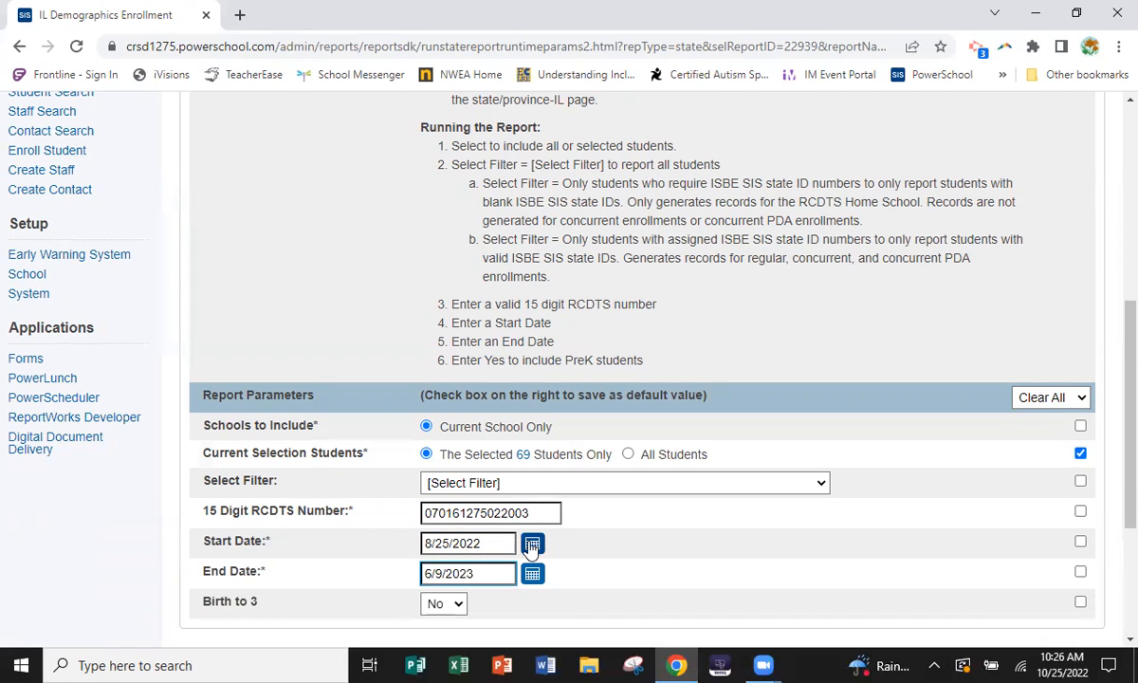
# Save the start date, end date and RCDTS number as defaults and submit the report to run now.
pyautogui.click(1083, 542)
pyautogui.click(1081, 572)
pyautogui.click(1081, 512)
pyautogui.scroll(-3, 968, 541)
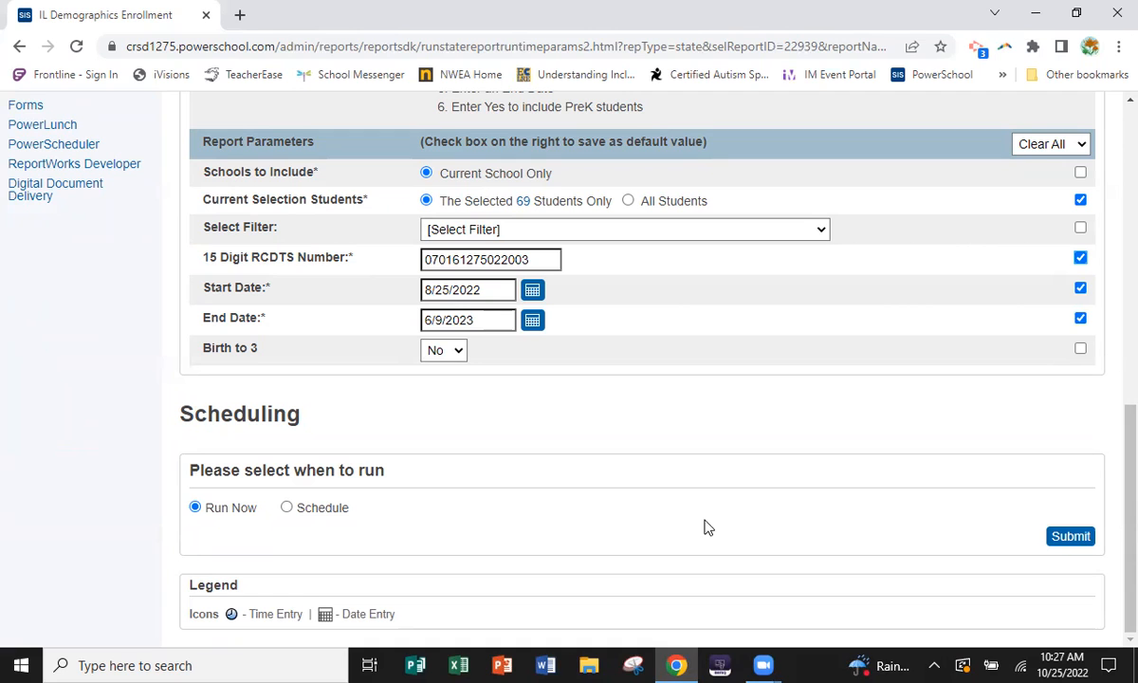
pyautogui.click(1066, 537)
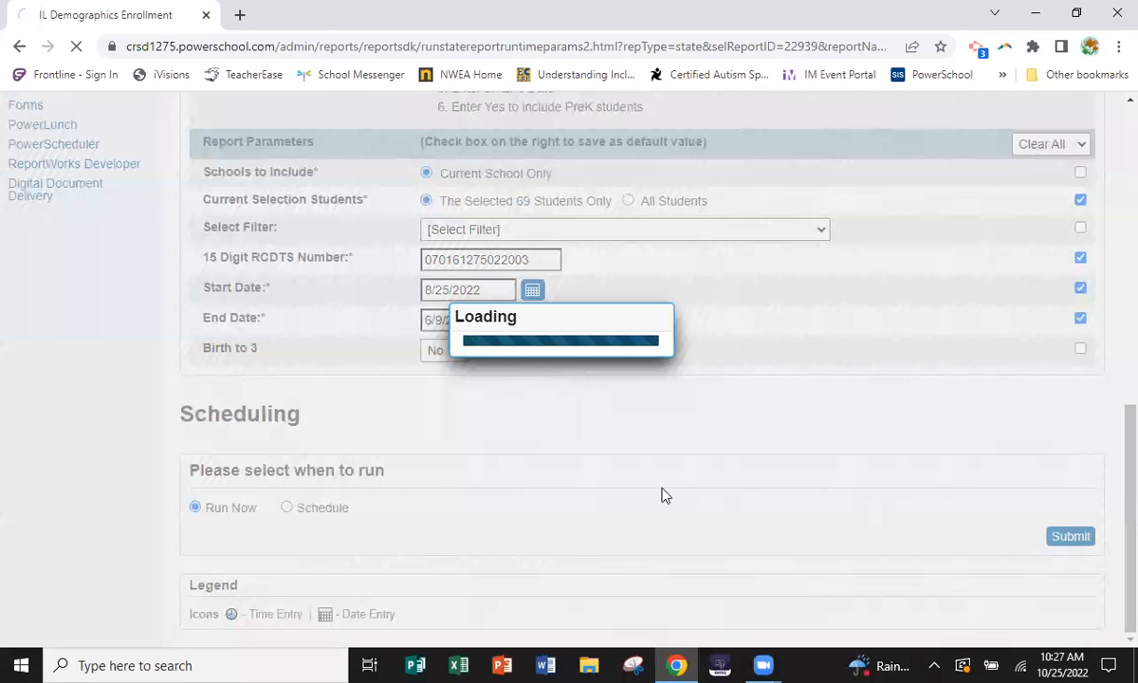
# Refresh the report queue, then download and open the output of the newest completed IL Demographics Enrollment report.
pyautogui.scroll(-4, 754, 427)
pyautogui.scroll(4, 721, 379)
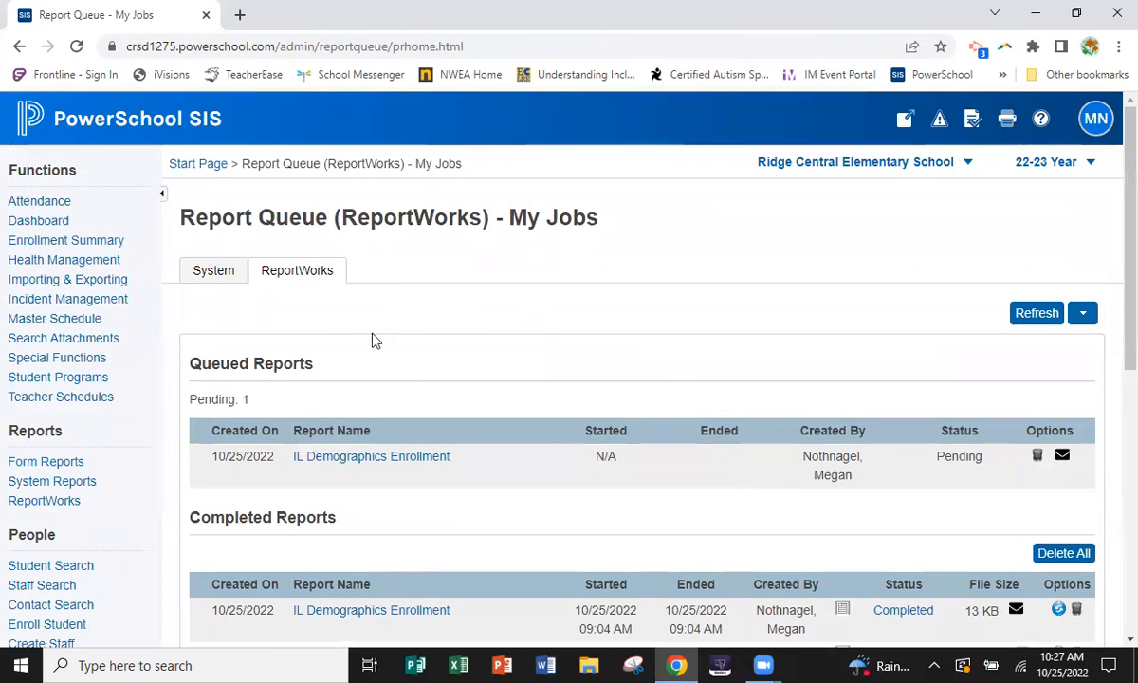
pyautogui.click(1030, 314)
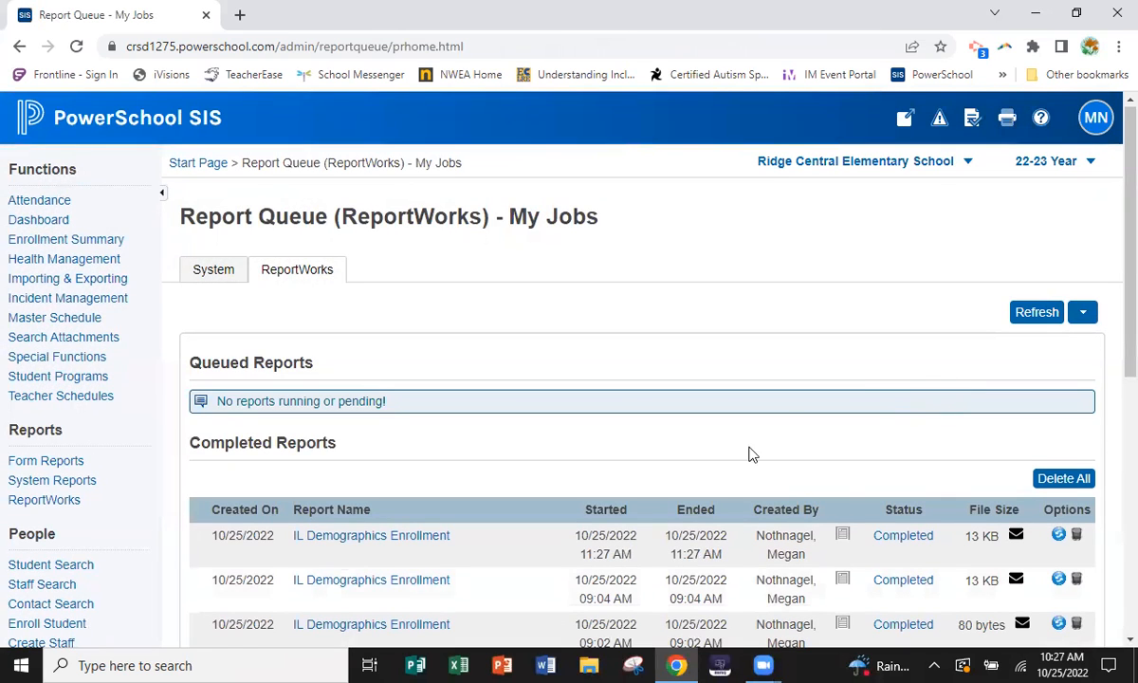
pyautogui.scroll(-2, 1110, 297)
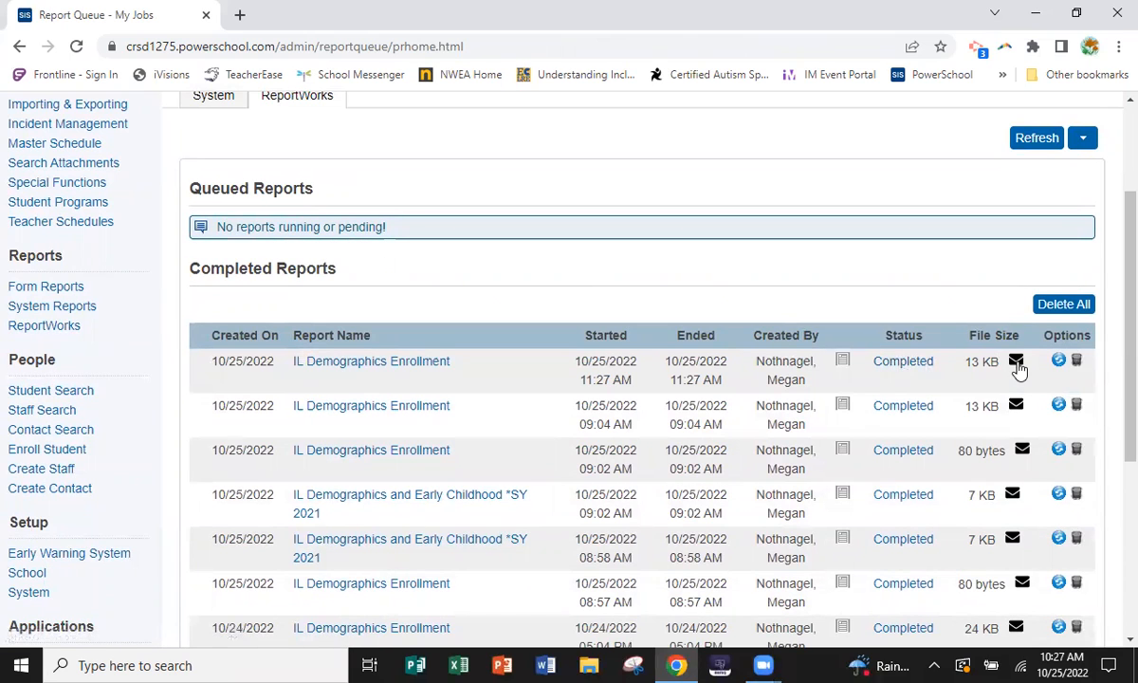
pyautogui.click(892, 363)
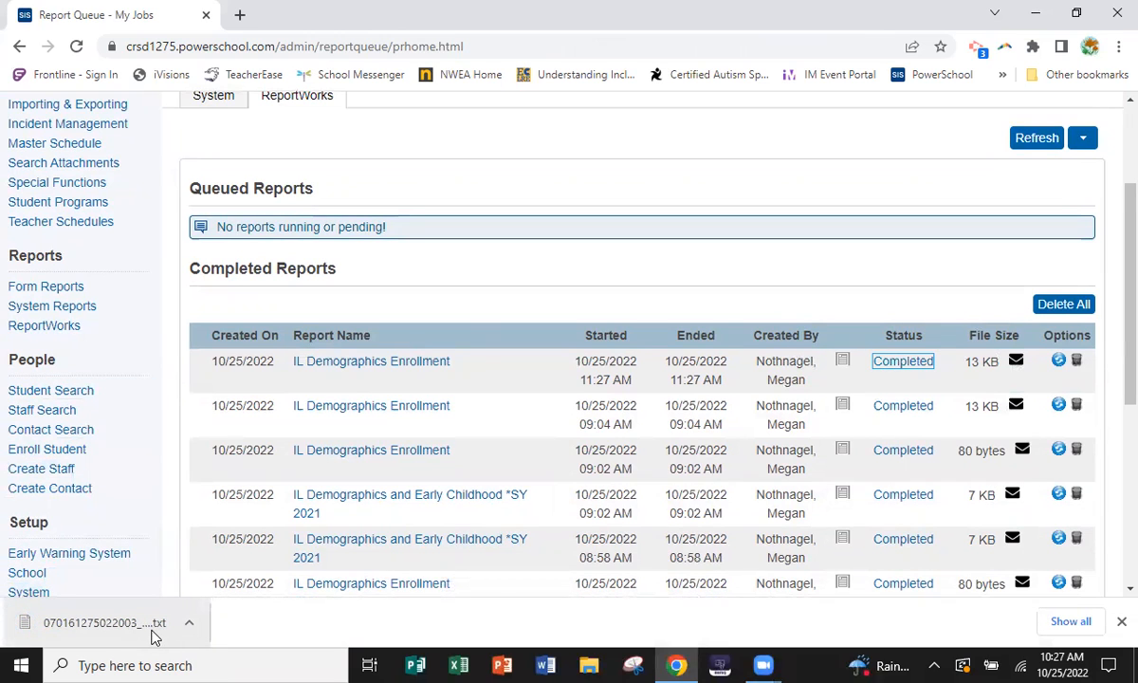
pyautogui.click(105, 623)
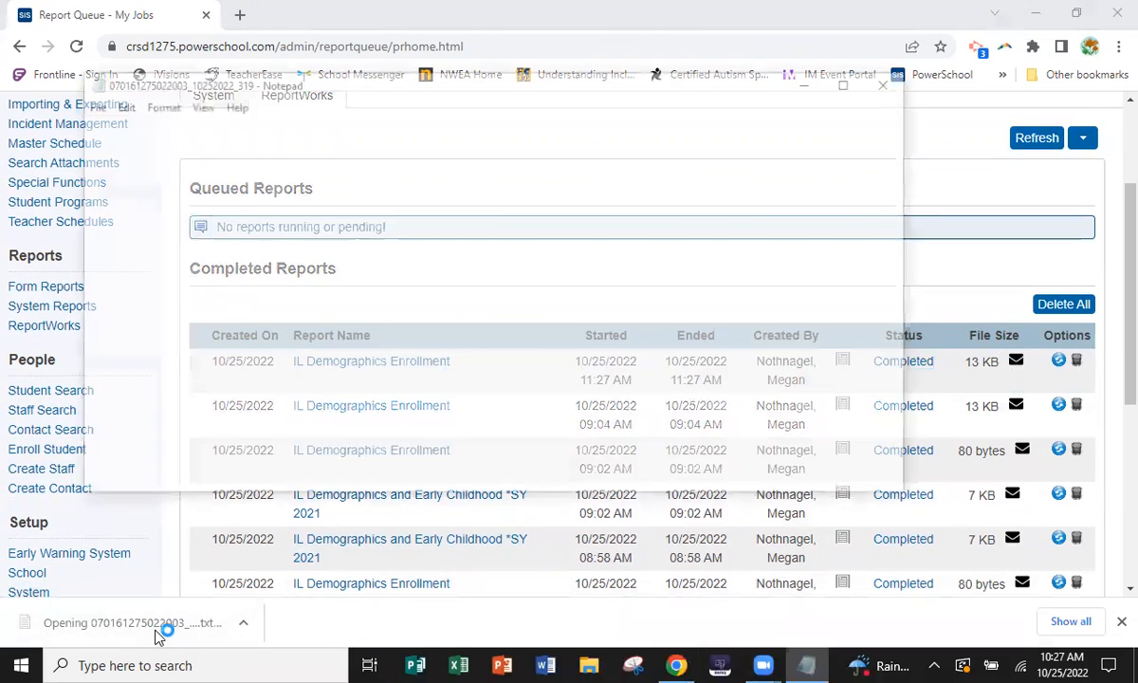
# Examine the first student's comma-separated record in the text file across its full width.
pyautogui.click(273, 200)
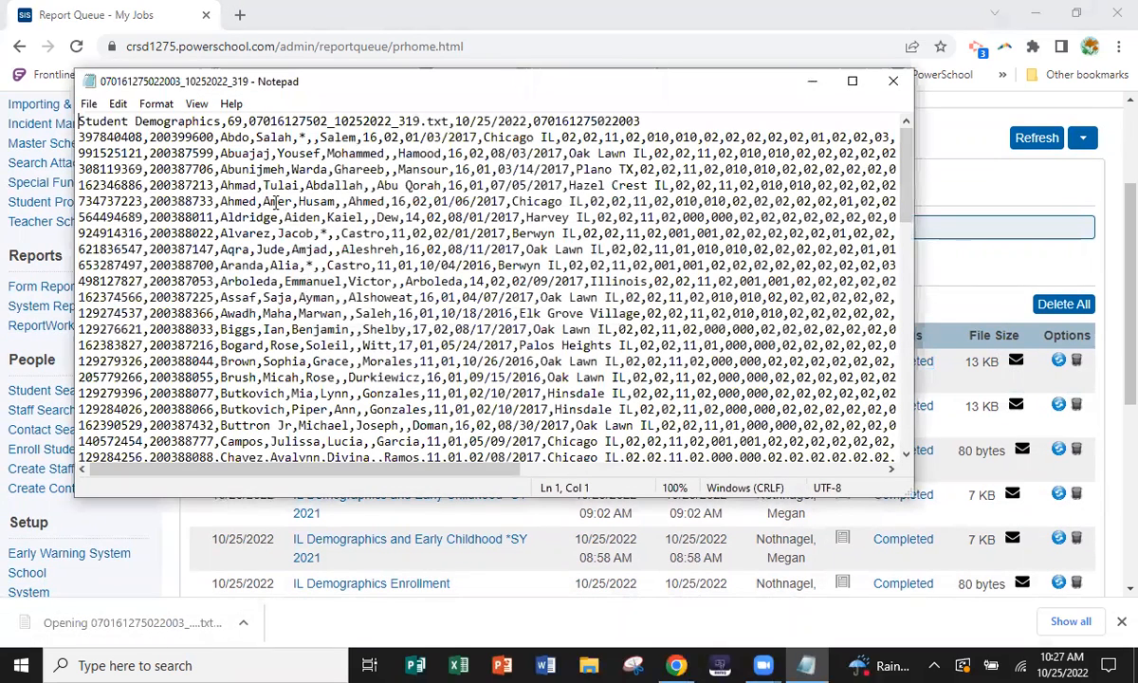
pyautogui.moveTo(76, 138); pyautogui.dragTo(902, 140)
pyautogui.moveTo(570, 474); pyautogui.dragTo(271, 382)
pyautogui.moveTo(316, 472); pyautogui.dragTo(224, 463)
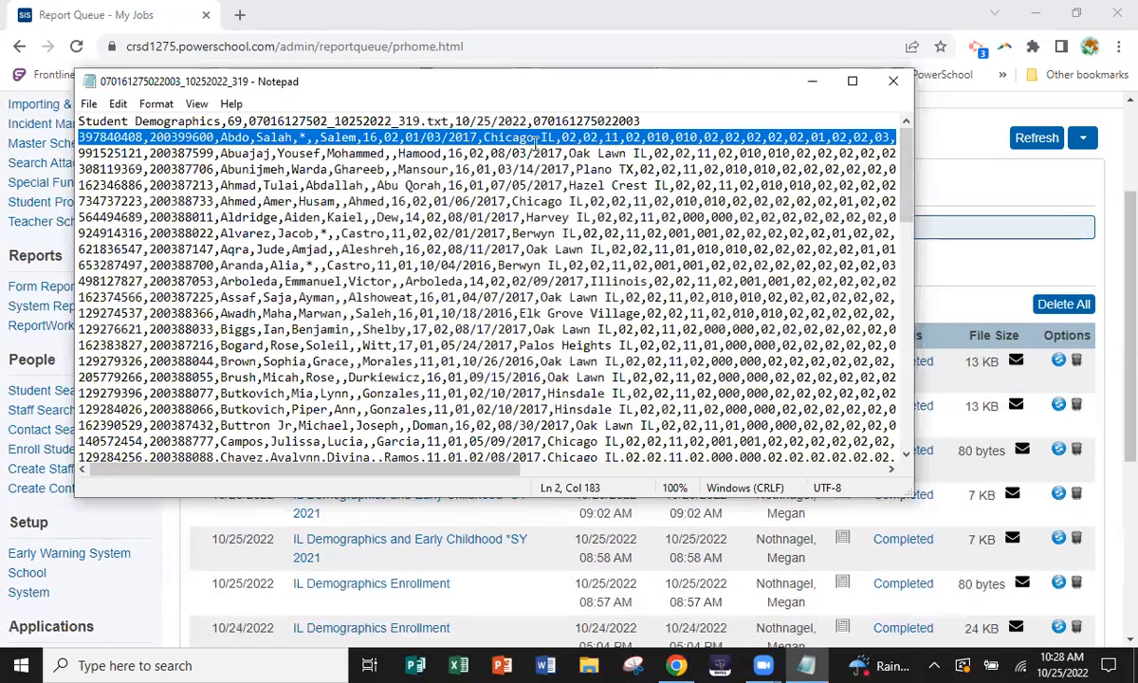
pyautogui.click(569, 137)
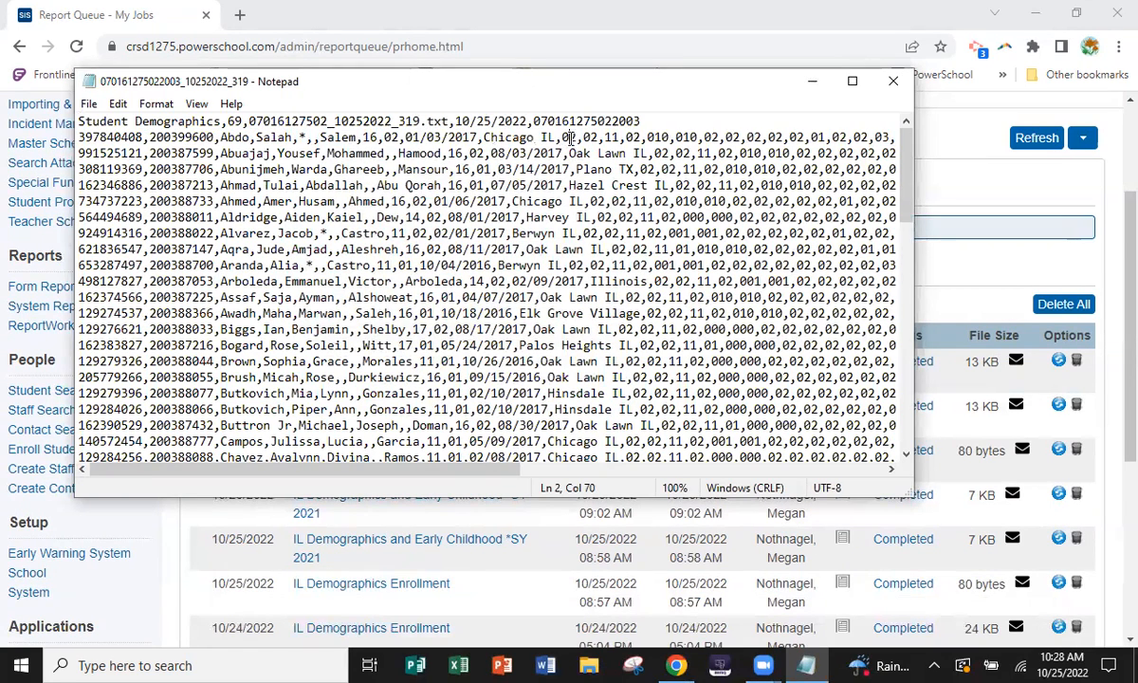
pyautogui.moveTo(572, 137); pyautogui.dragTo(920, 137)
pyautogui.click(783, 137)
pyautogui.moveTo(770, 138); pyautogui.dragTo(791, 138)
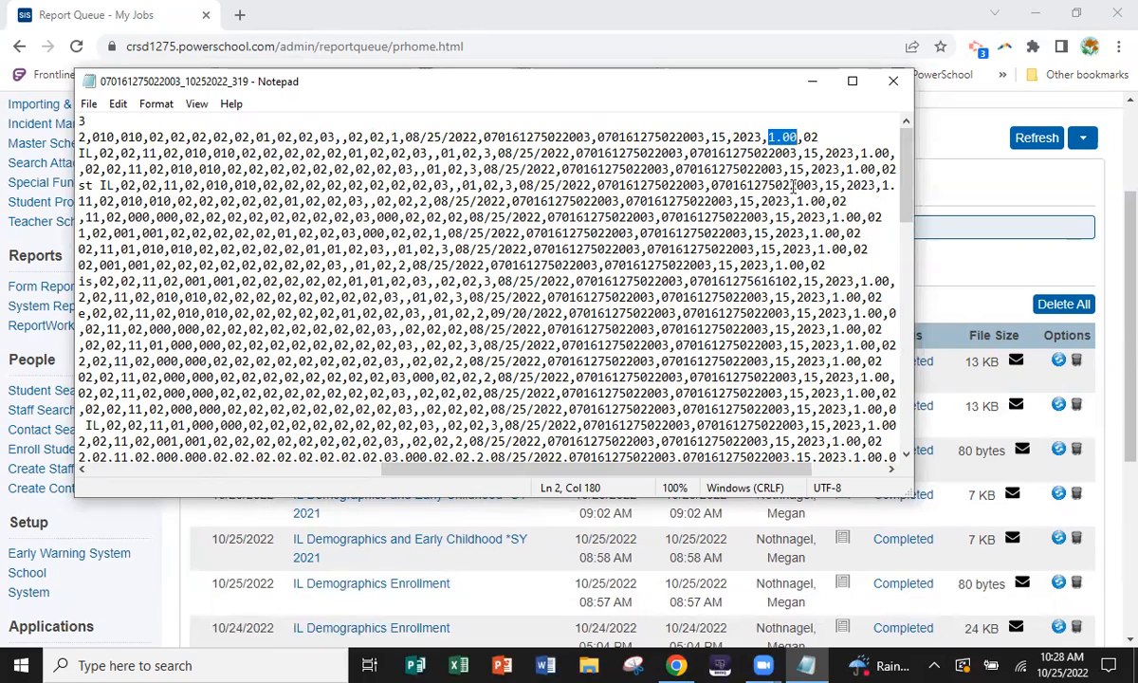
pyautogui.click(778, 201)
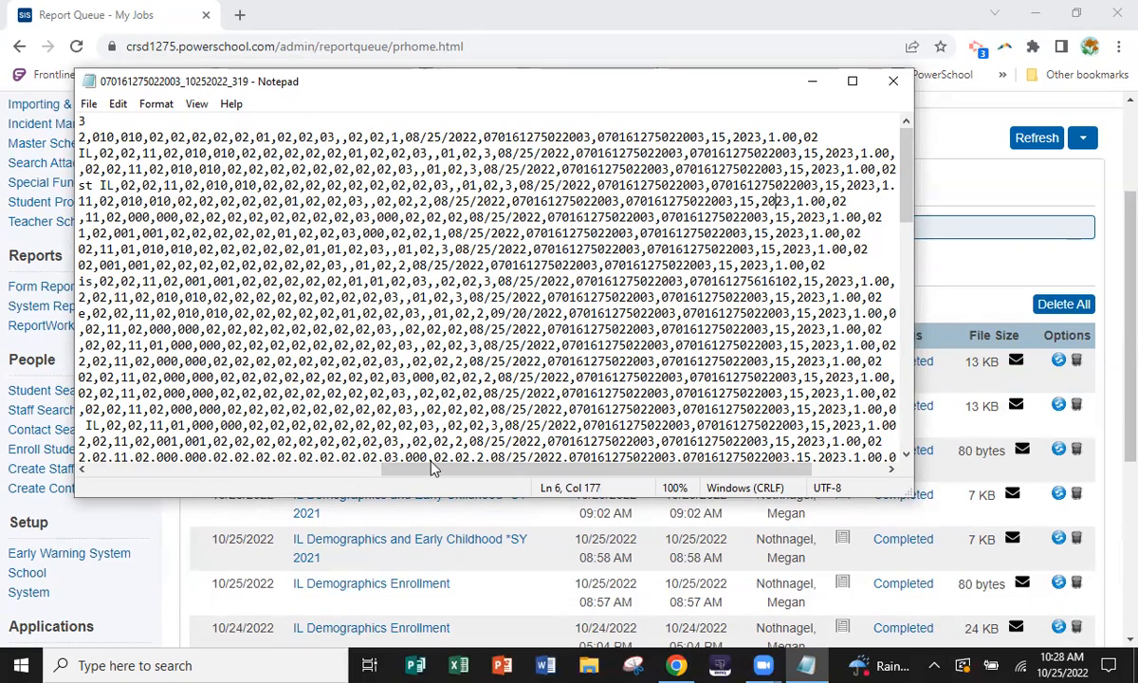
pyautogui.moveTo(360, 469); pyautogui.dragTo(375, 469)
pyautogui.moveTo(121, 438); pyautogui.dragTo(86, 446)
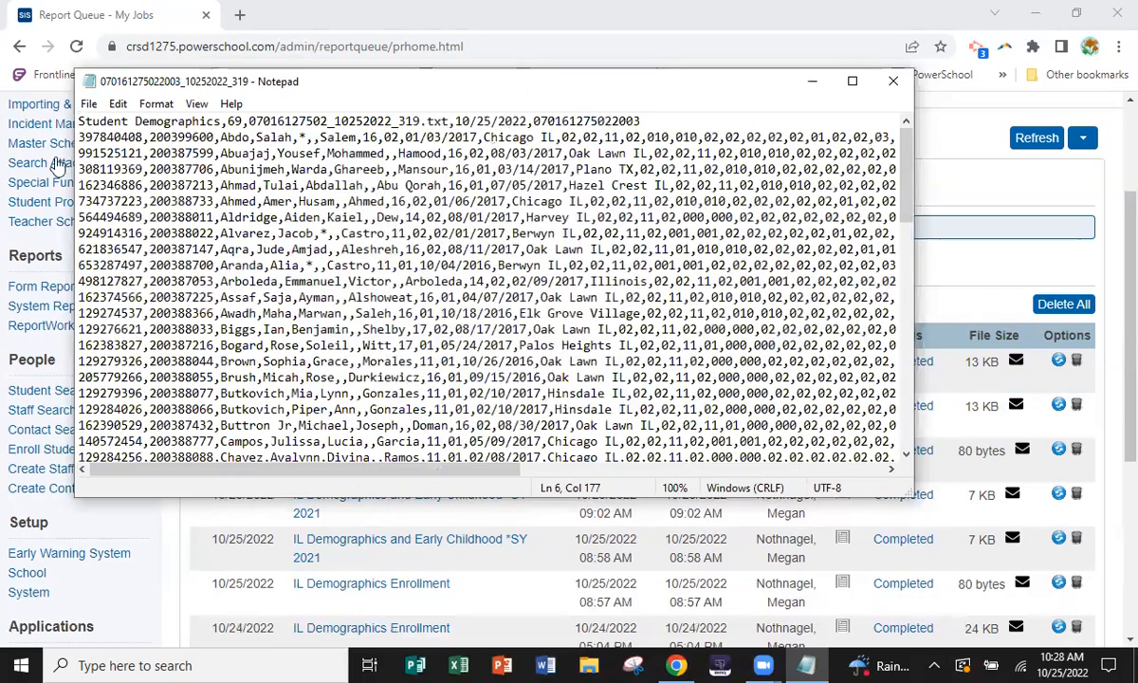
# Prepare to save a copy of the text file to the Desktop with the file type All Files.
pyautogui.click(88, 103)
pyautogui.click(155, 208)
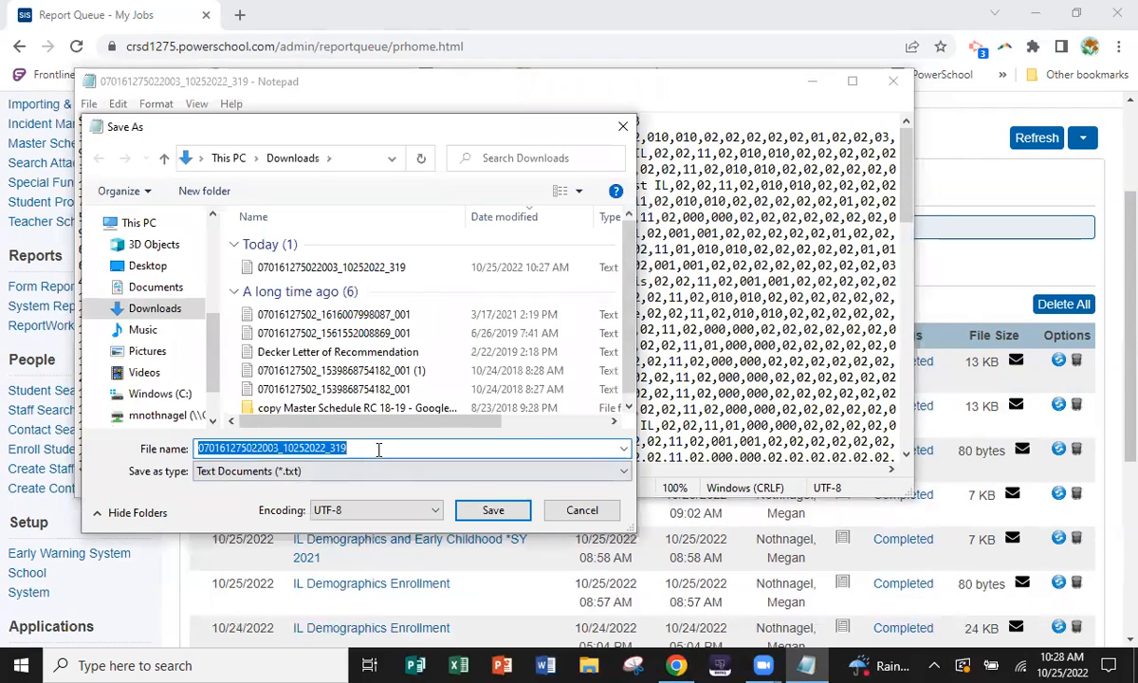
pyautogui.click(377, 449)
pyautogui.click(329, 479)
pyautogui.click(289, 504)
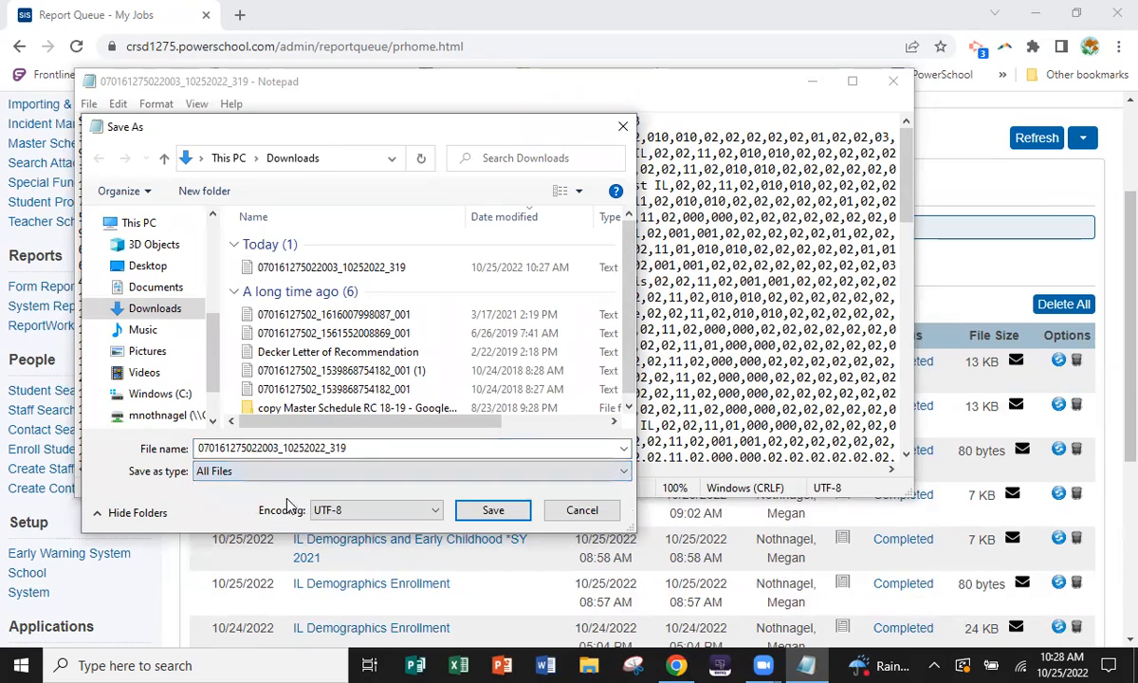
pyautogui.click(147, 265)
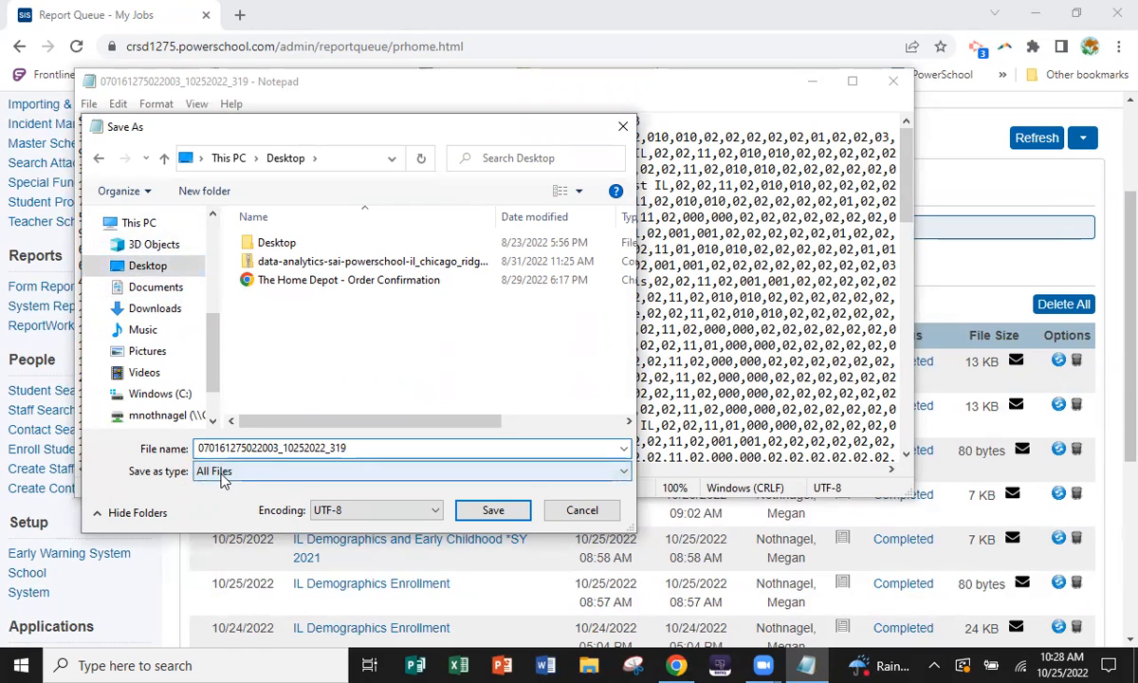
# Append .csv to the copy's file name and save it, closing the text file and minimizing the browser to reveal the desktop.
pyautogui.click(266, 472)
pyautogui.click(254, 501)
pyautogui.doubleClick(366, 449)
pyautogui.click(362, 448)
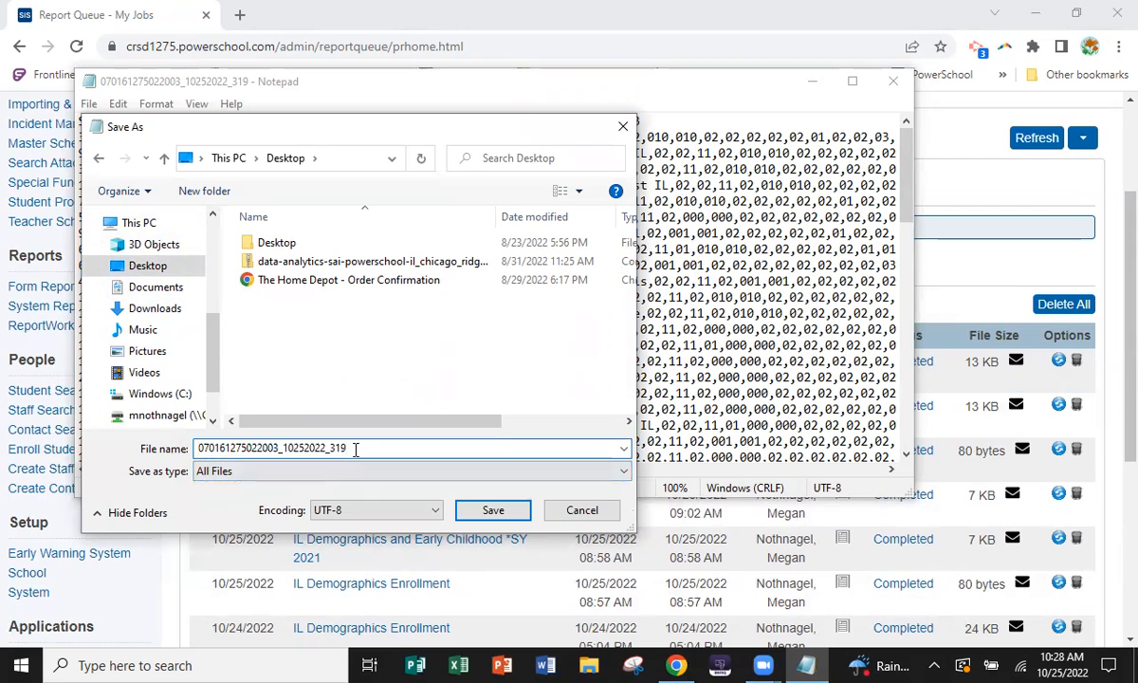
pyautogui.write('.csv')
pyautogui.click(491, 510)
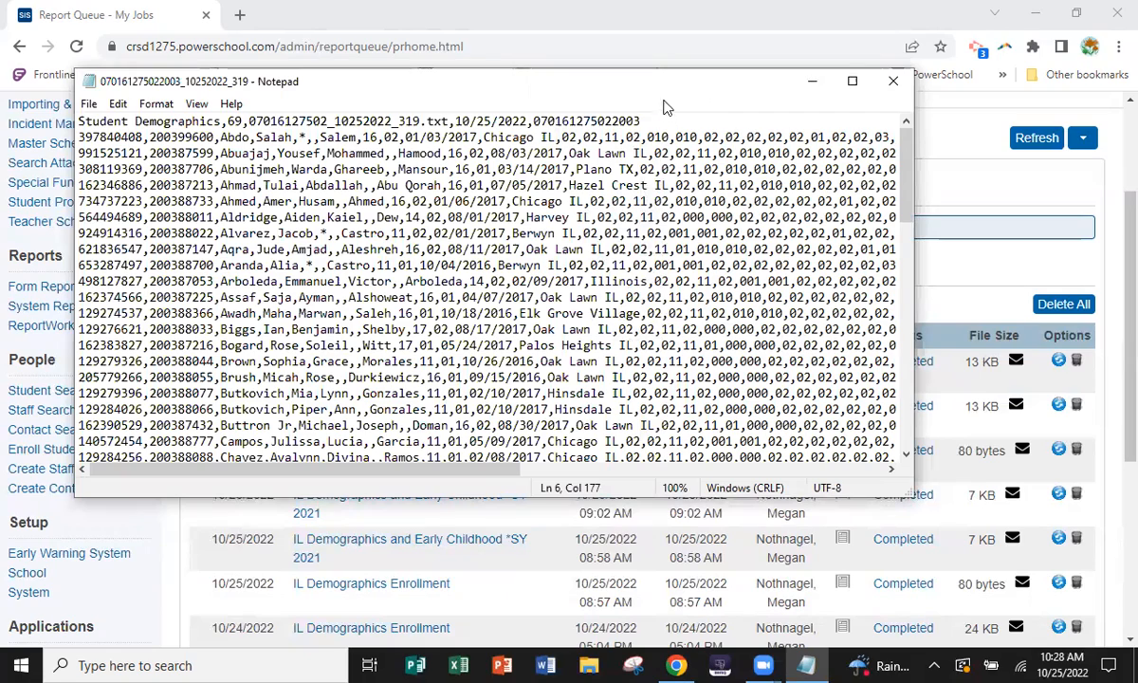
pyautogui.click(893, 81)
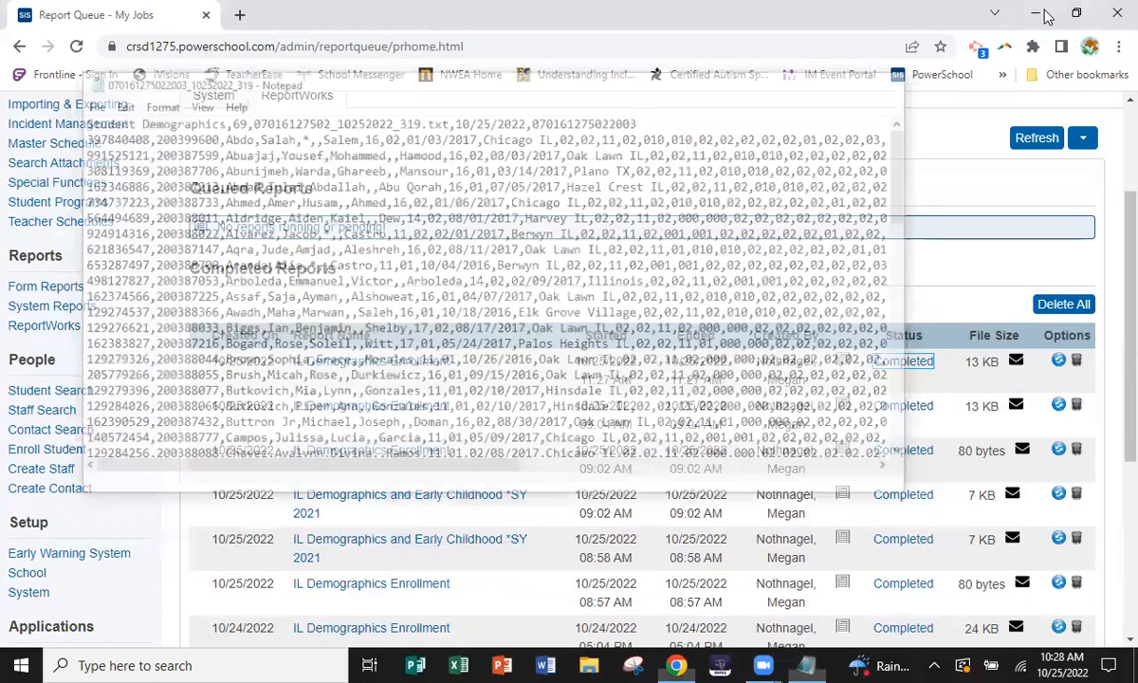
pyautogui.click(1039, 13)
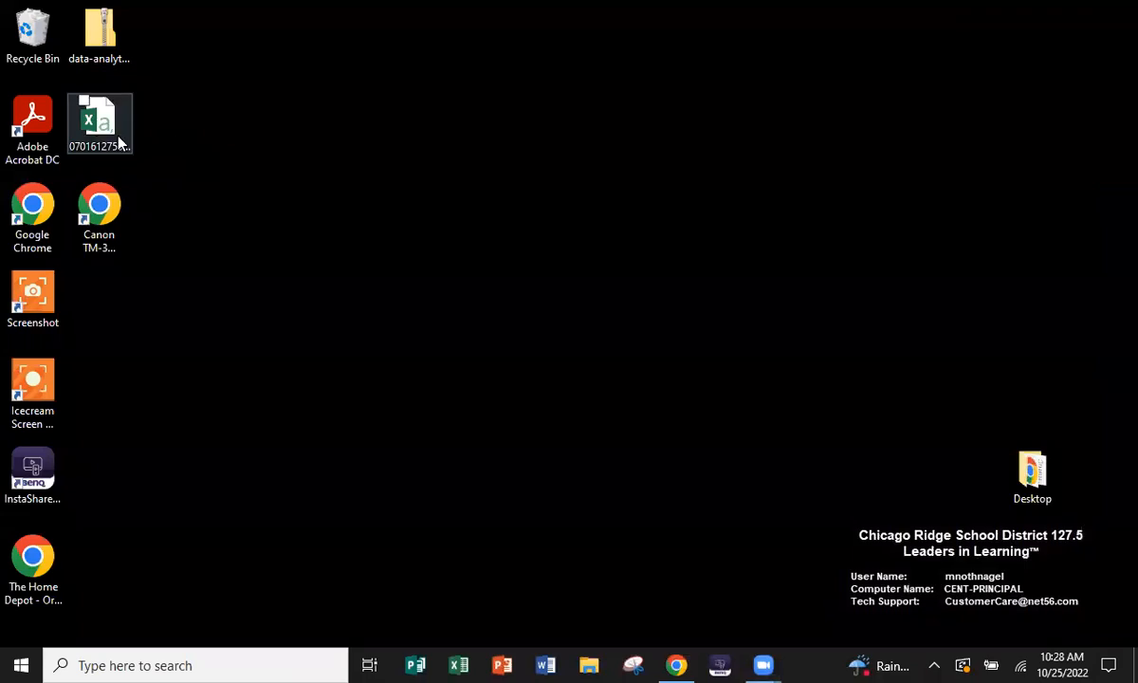
# Open the CSV copy on the desktop in Excel and examine its header line and the first student's record.
pyautogui.doubleClick(95, 138)
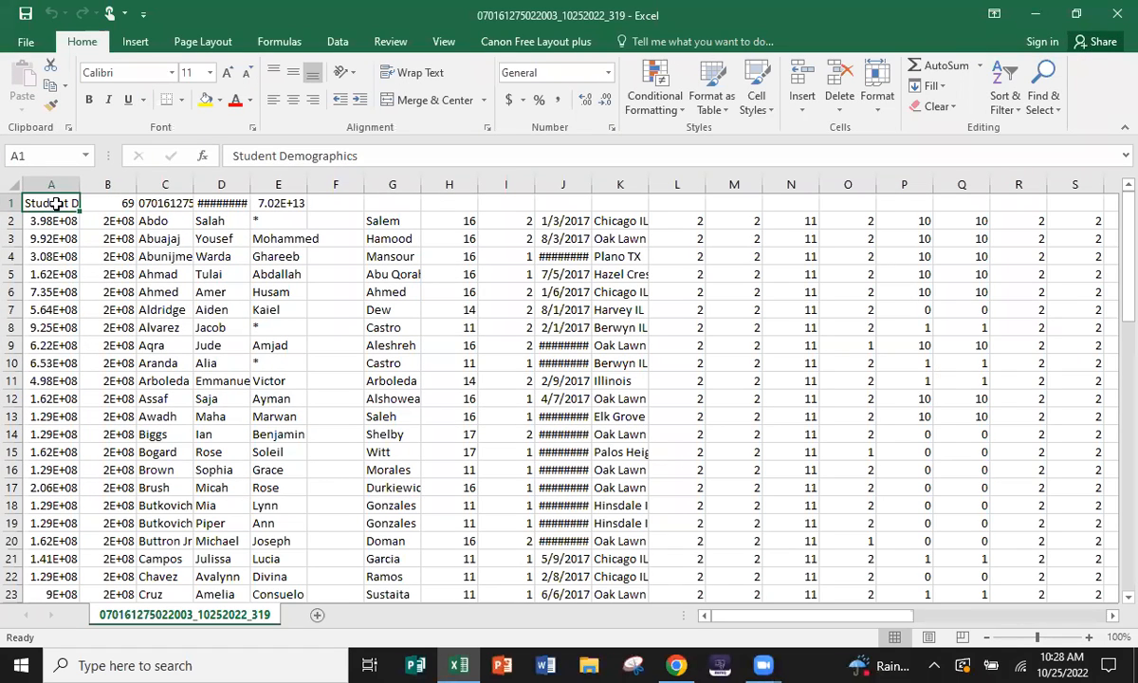
pyautogui.click(110, 203)
pyautogui.click(169, 203)
pyautogui.click(218, 203)
pyautogui.click(284, 204)
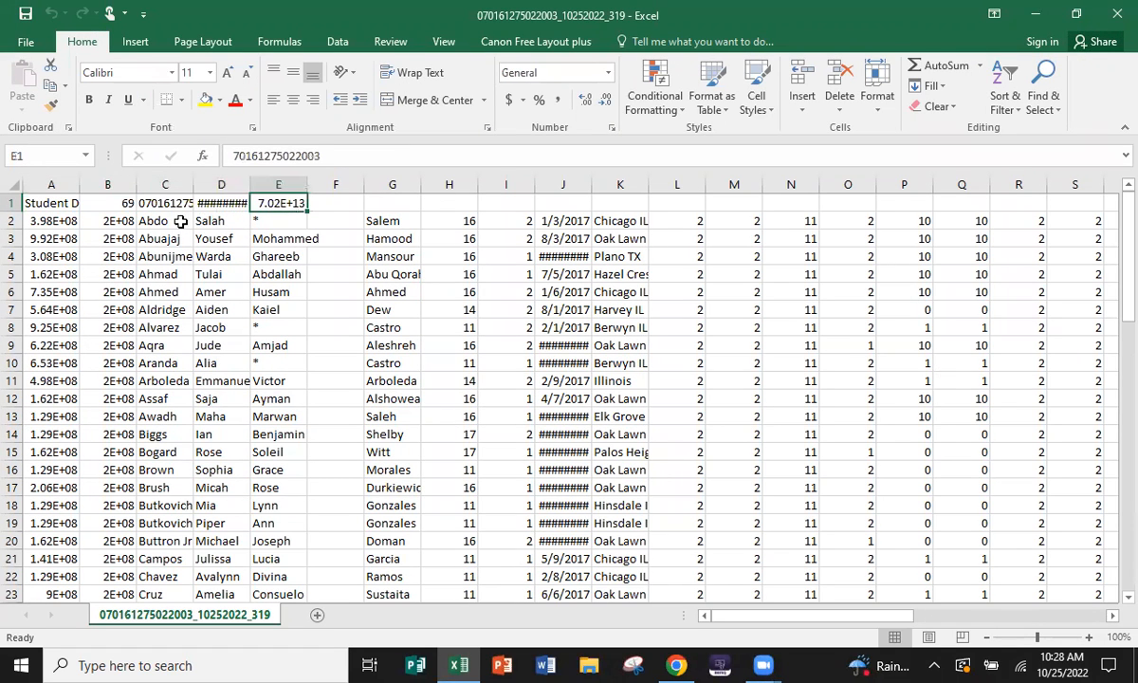
pyautogui.click(54, 205)
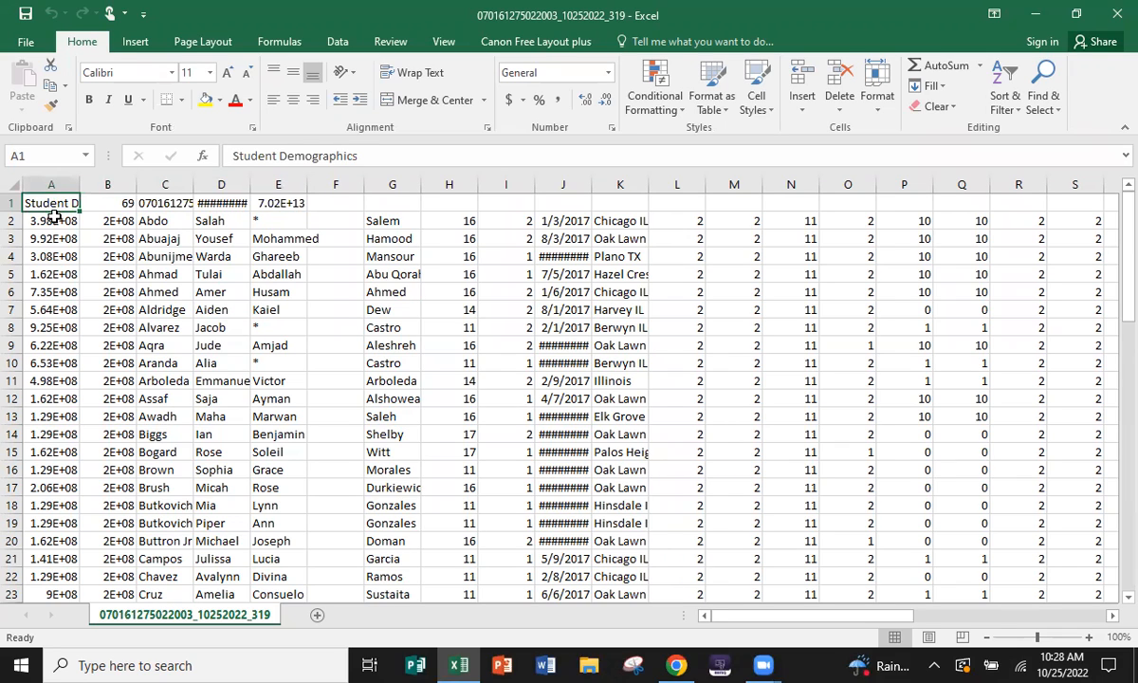
pyautogui.click(54, 217)
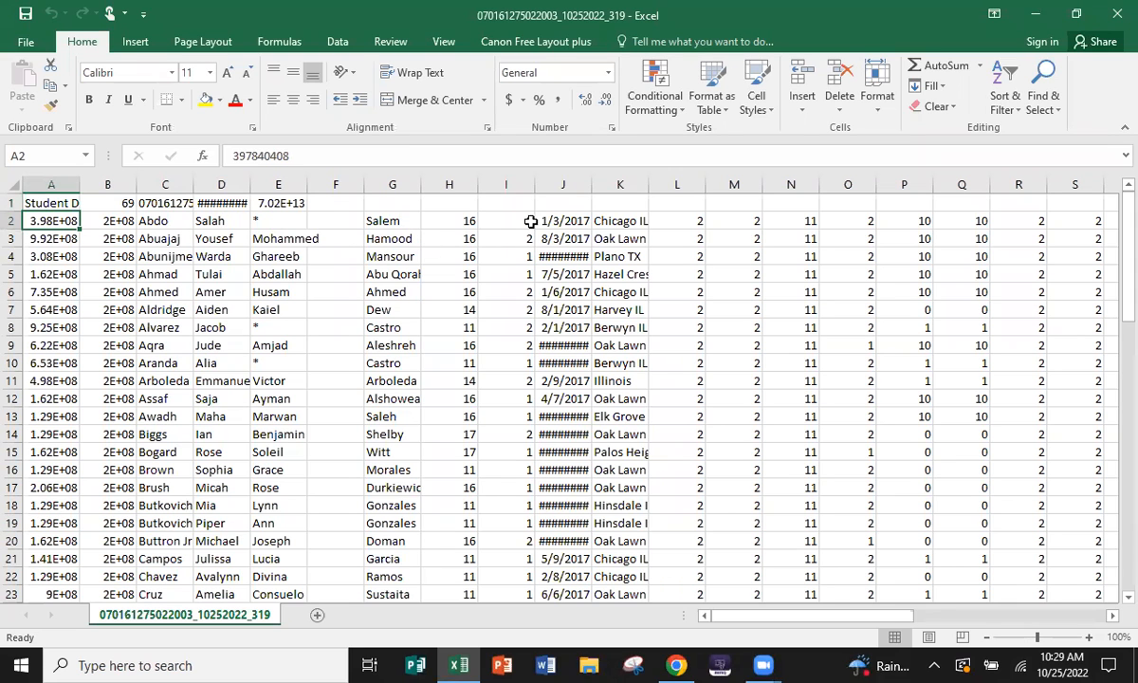
pyautogui.click(906, 223)
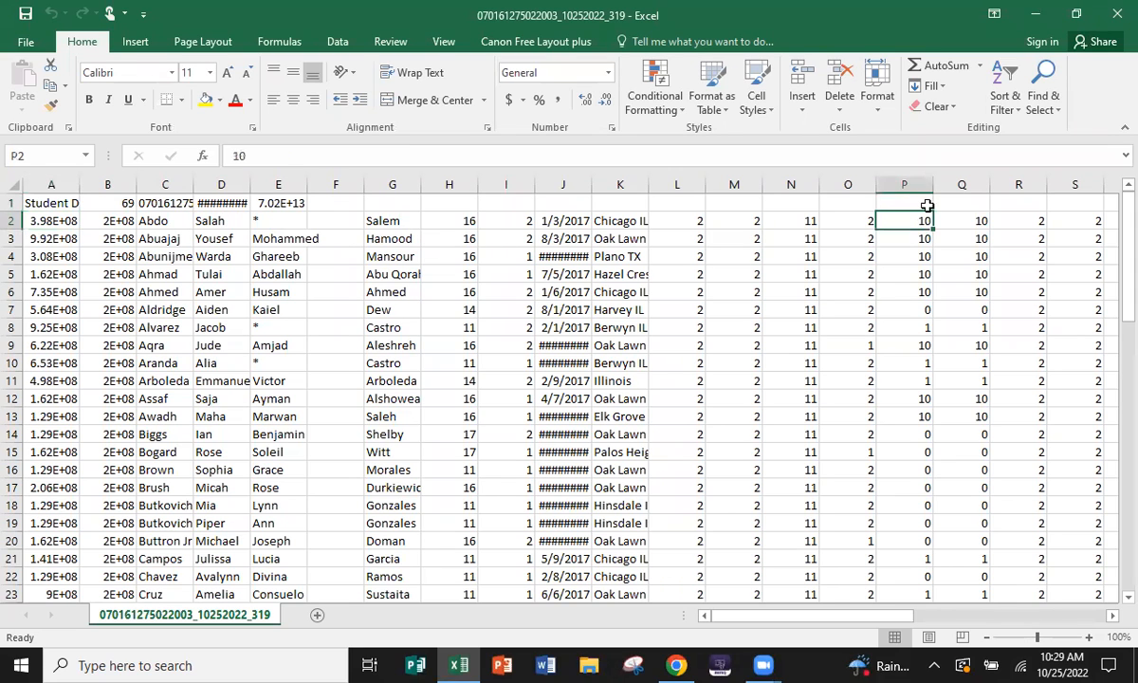
# Switch to Chrome, load isbe.net in a new tab and open its Student Information System page.
pyautogui.click(1034, 13)
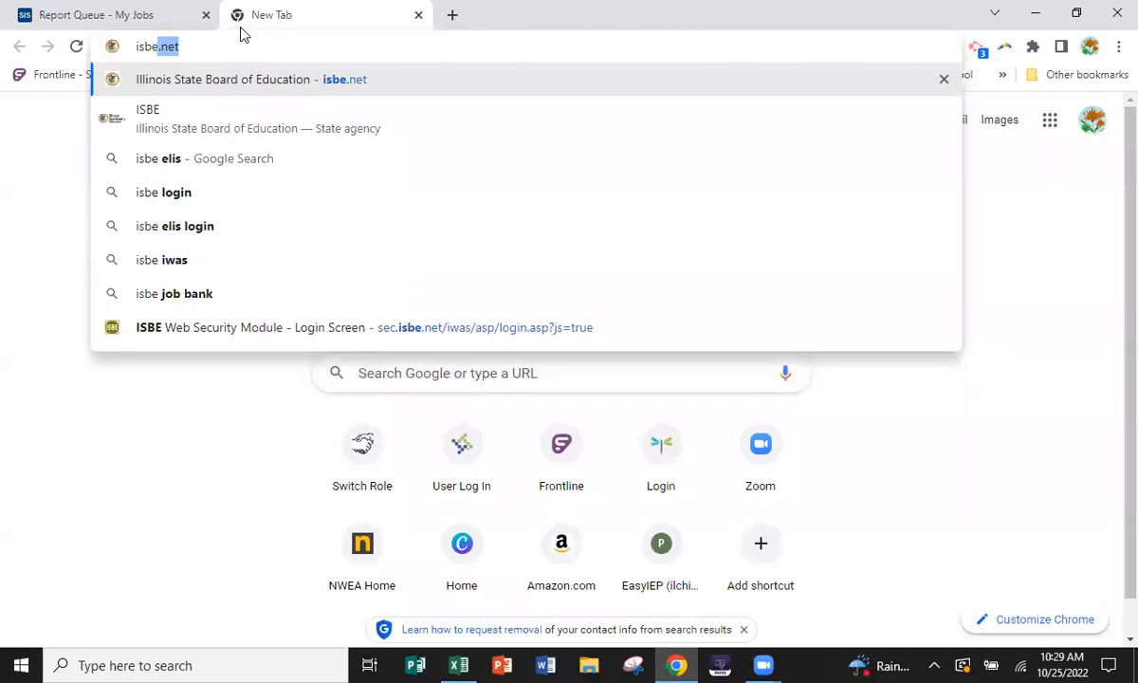
pyautogui.press('Return')
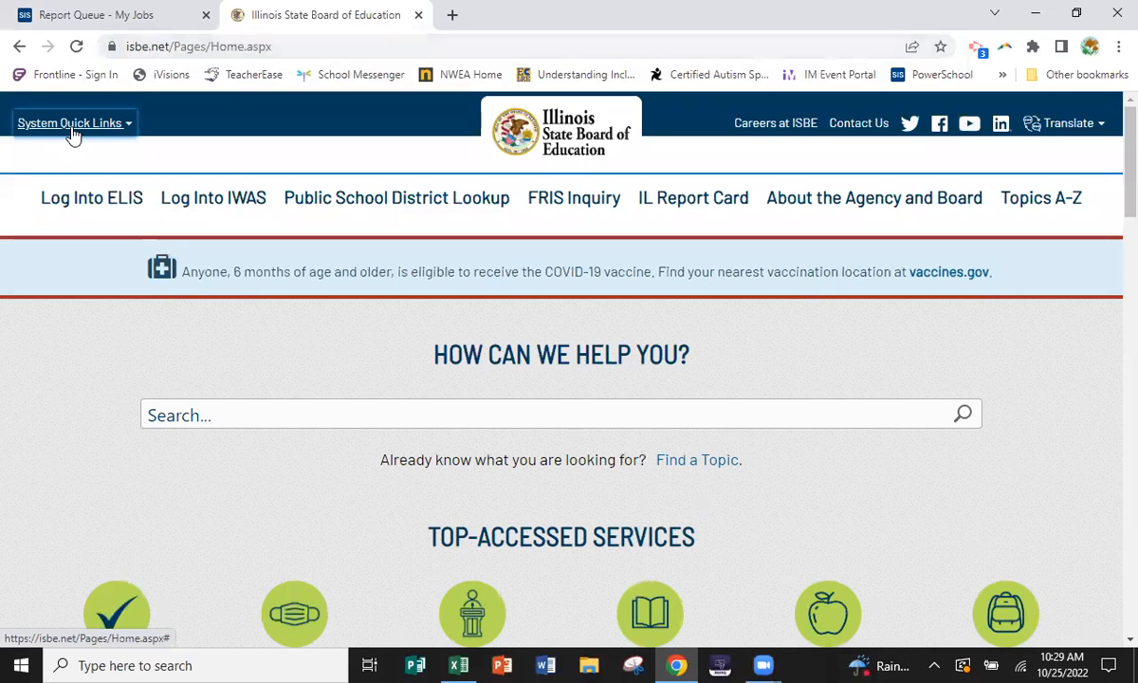
pyautogui.click(74, 131)
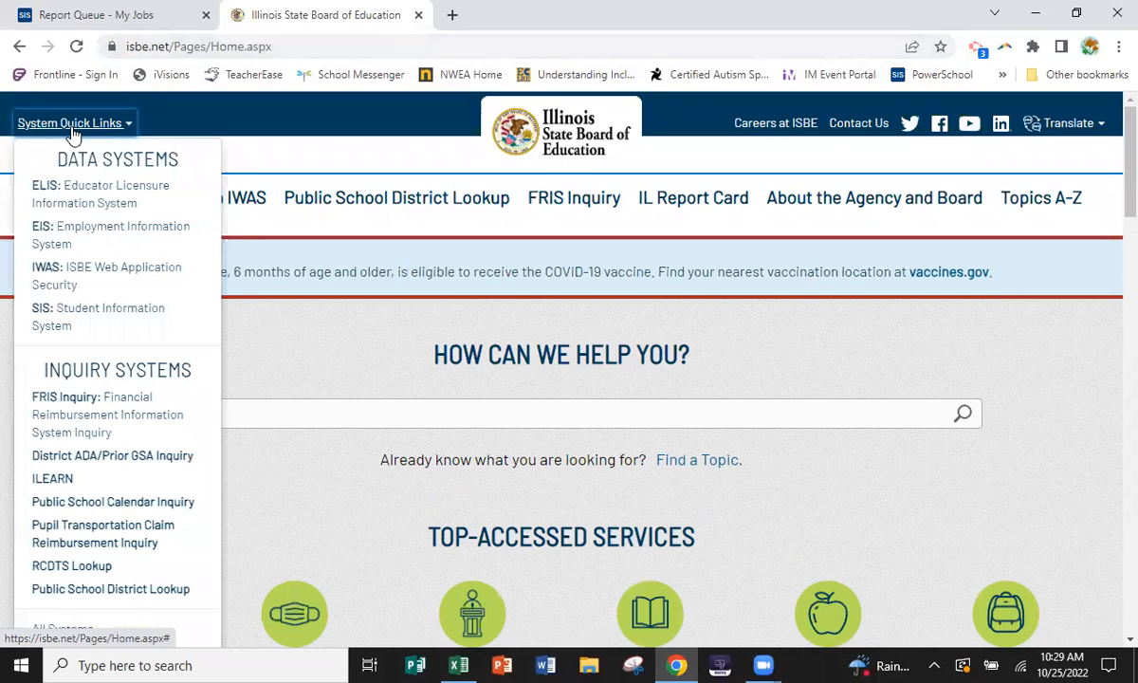
pyautogui.click(100, 323)
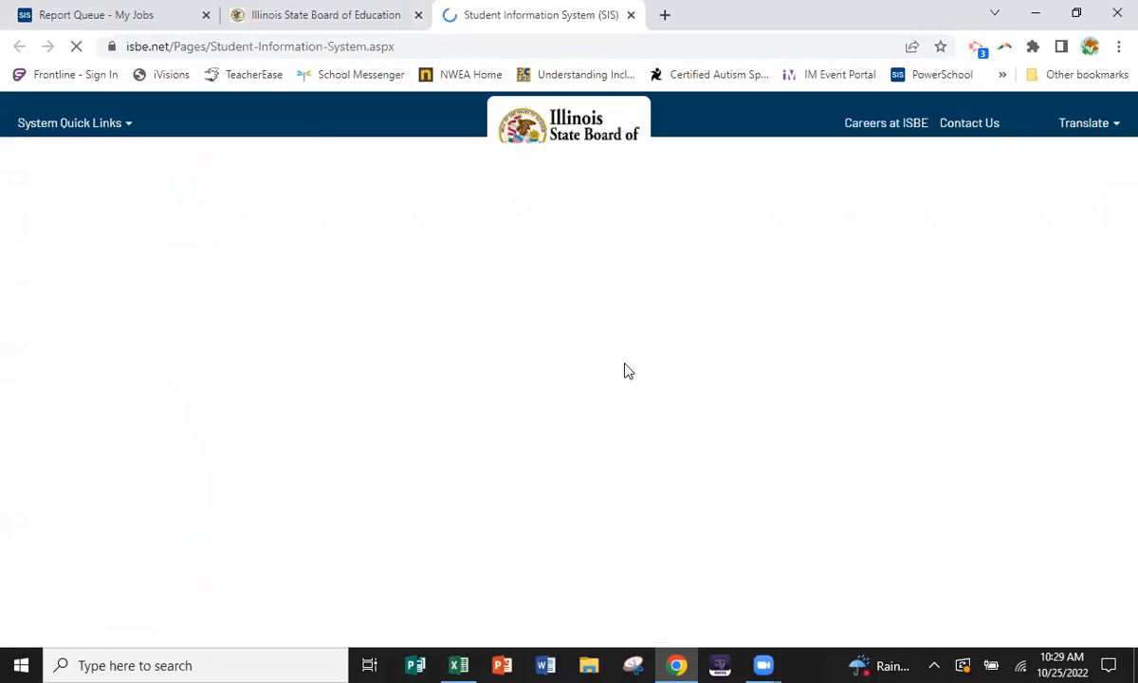
# Open the SIS Excel Templates page and expand the Demographic and Enrollment section.
pyautogui.scroll(-15, 818, 444)
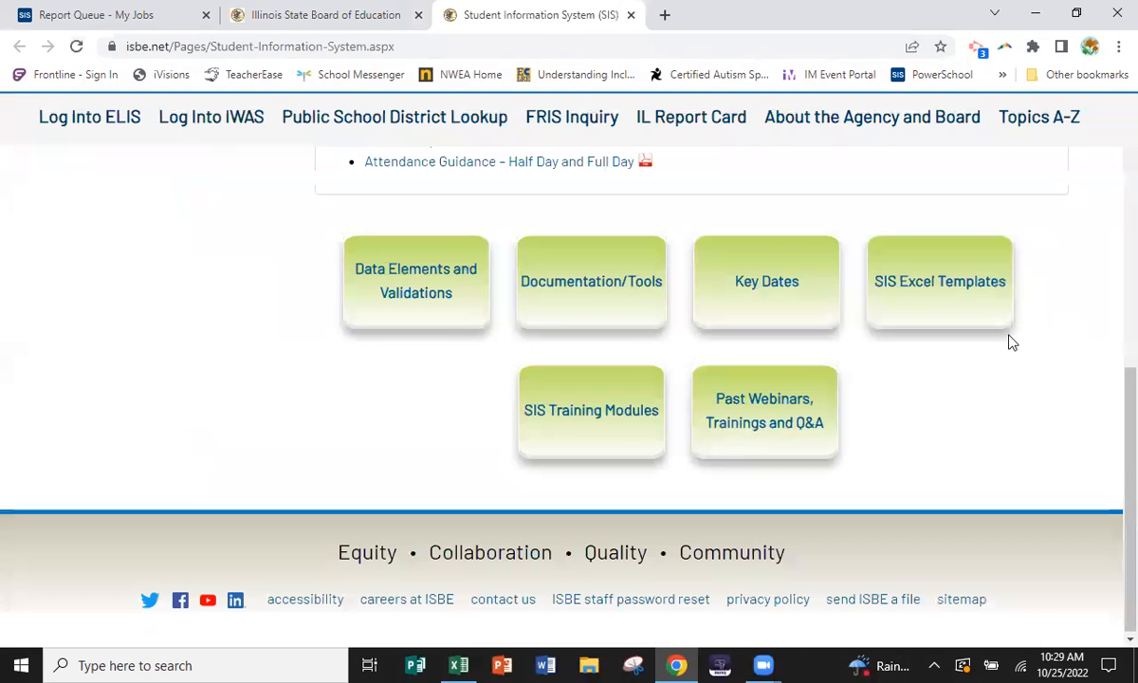
pyautogui.click(941, 285)
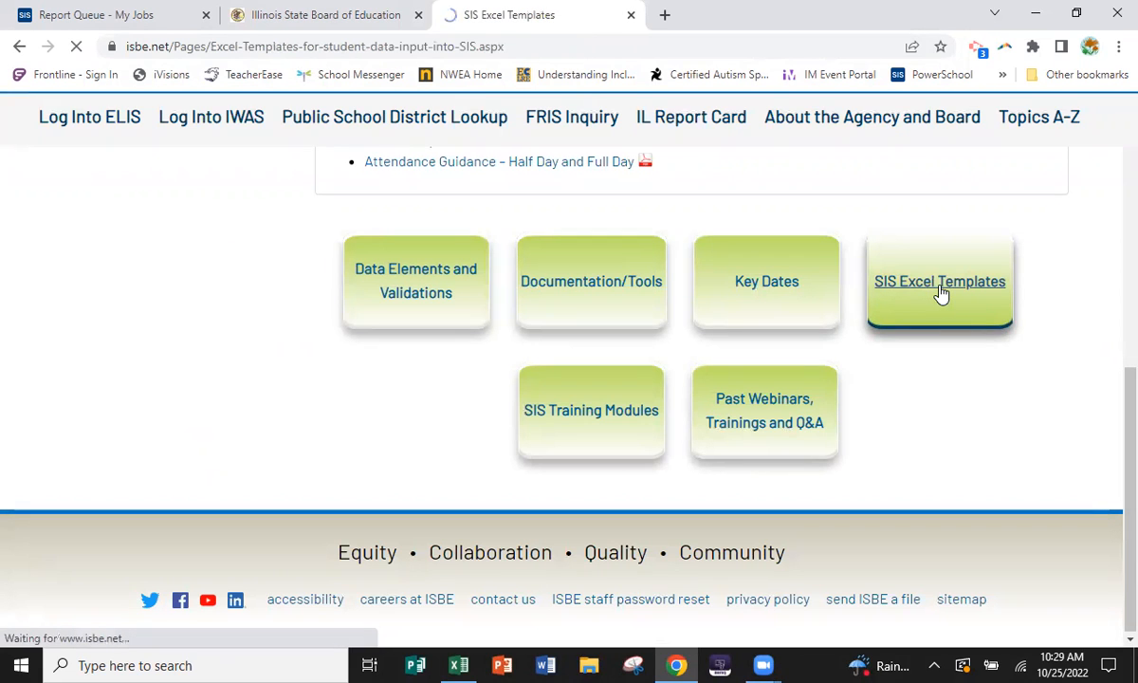
pyautogui.scroll(-2, 1114, 299)
pyautogui.scroll(-2, 1112, 313)
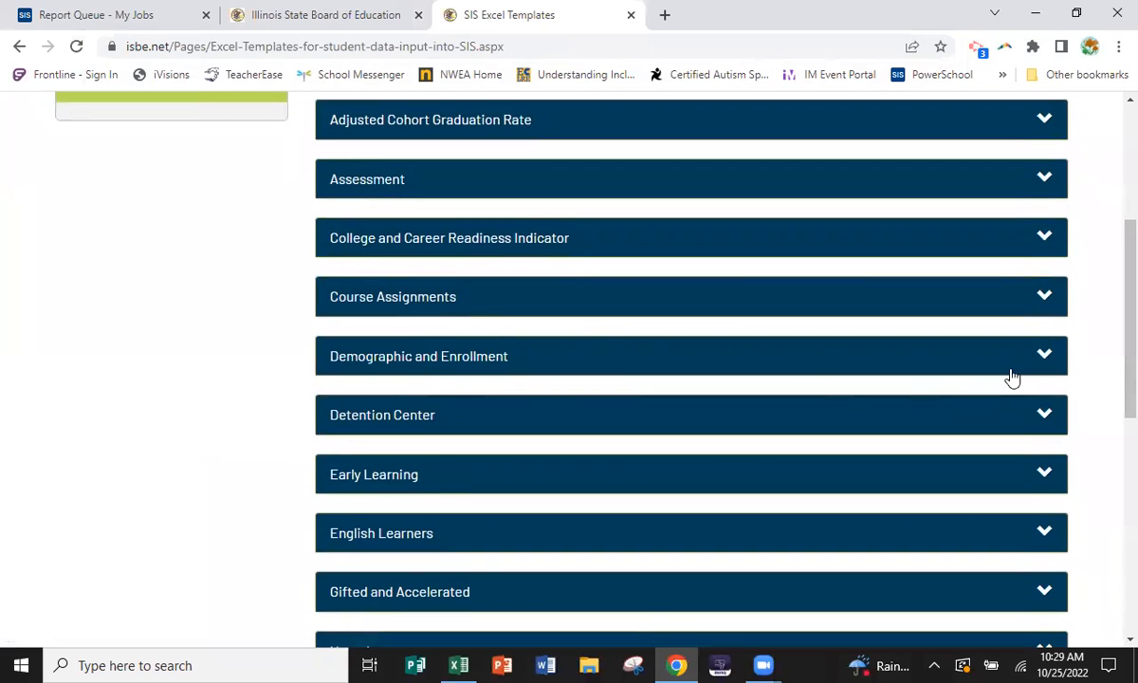
pyautogui.click(419, 361)
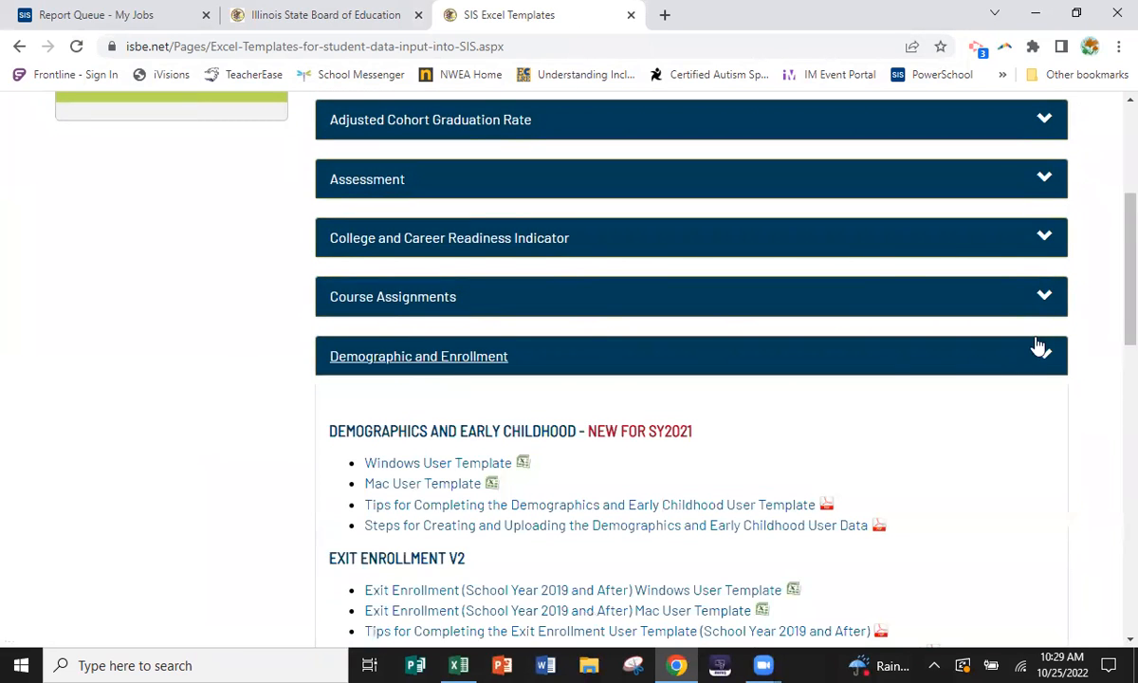
# Download and open the Windows User Template listed under Student Demographics Enrollment.
pyautogui.scroll(-3, 1111, 317)
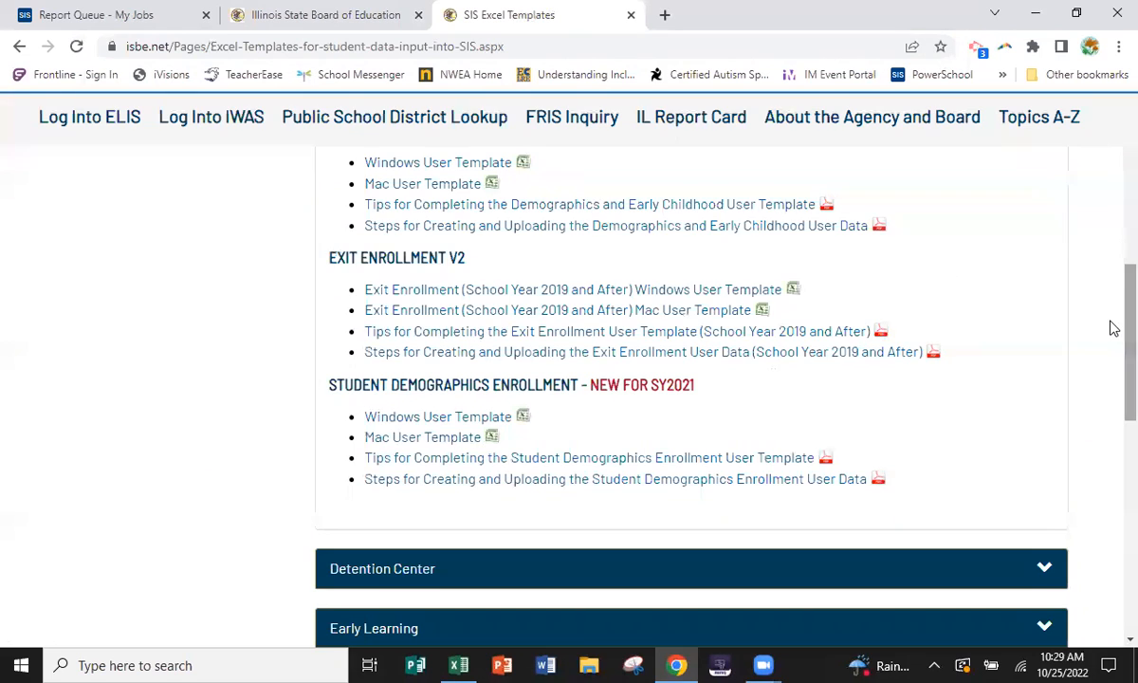
pyautogui.scroll(1, 1110, 325)
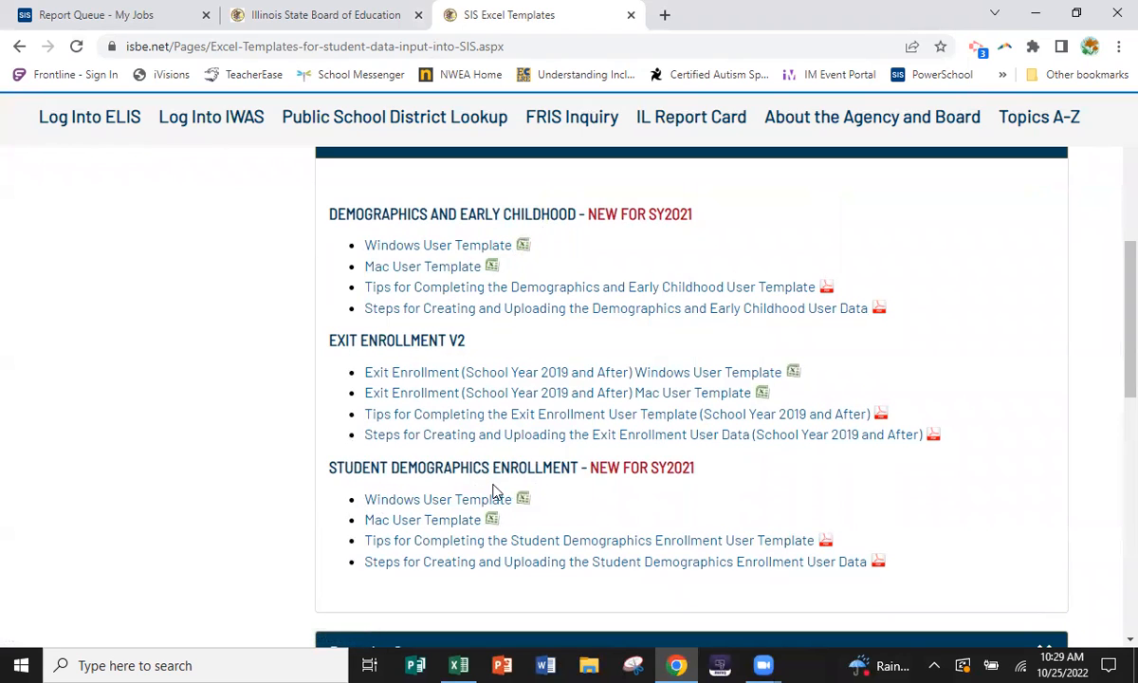
pyautogui.click(432, 501)
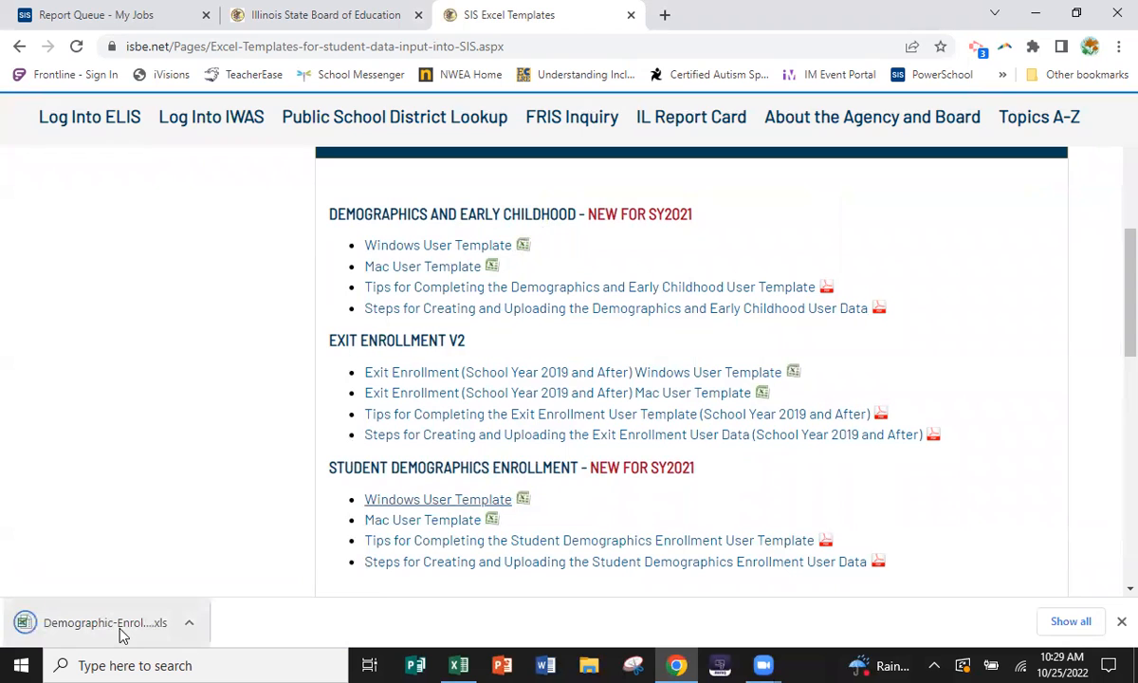
pyautogui.click(120, 626)
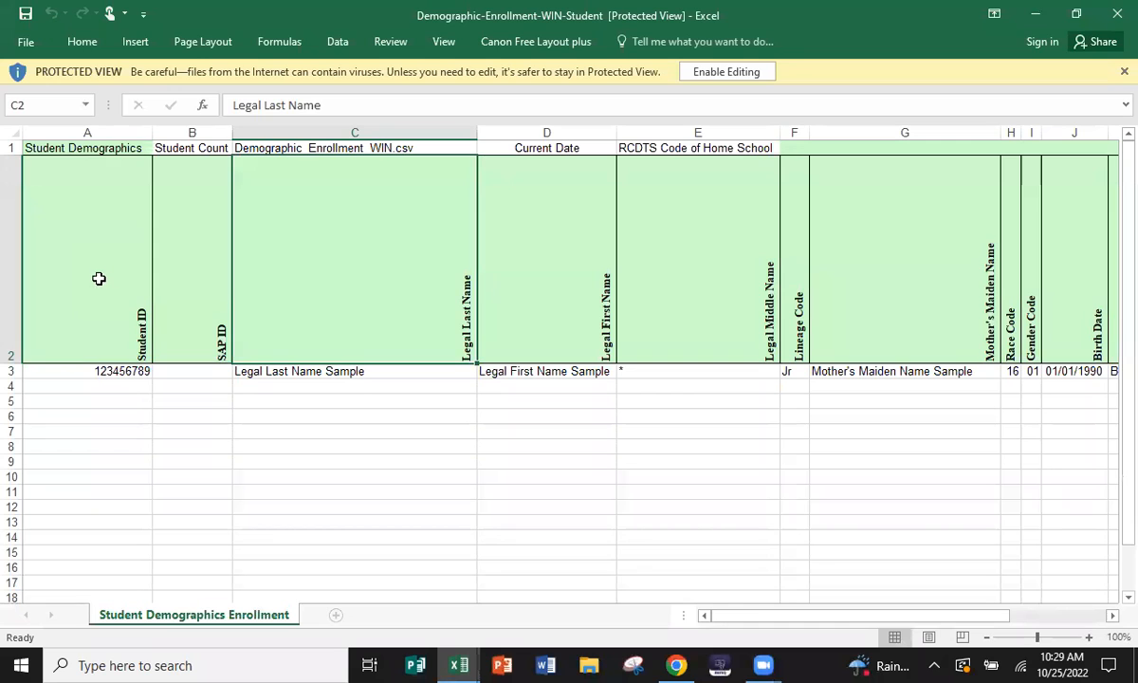
# Copy the template's column headings A2:AK2 and paste them into an entire row inserted above the first student in the CSV workbook.
pyautogui.moveTo(99, 278); pyautogui.dragTo(1007, 312)
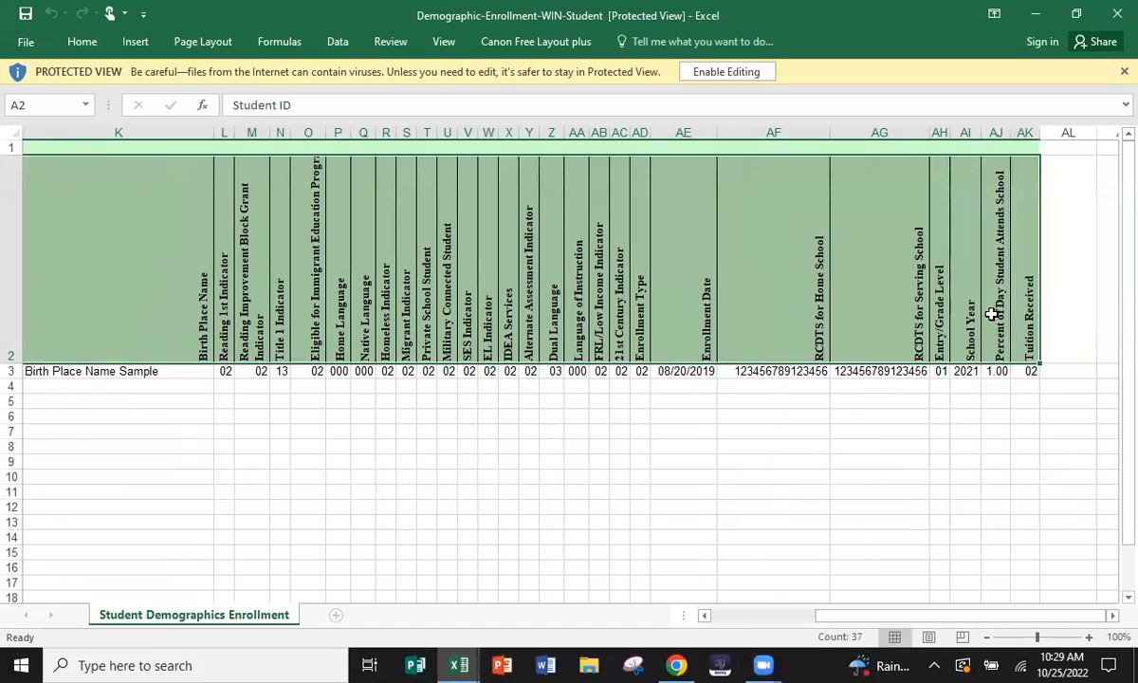
pyautogui.click(1036, 13)
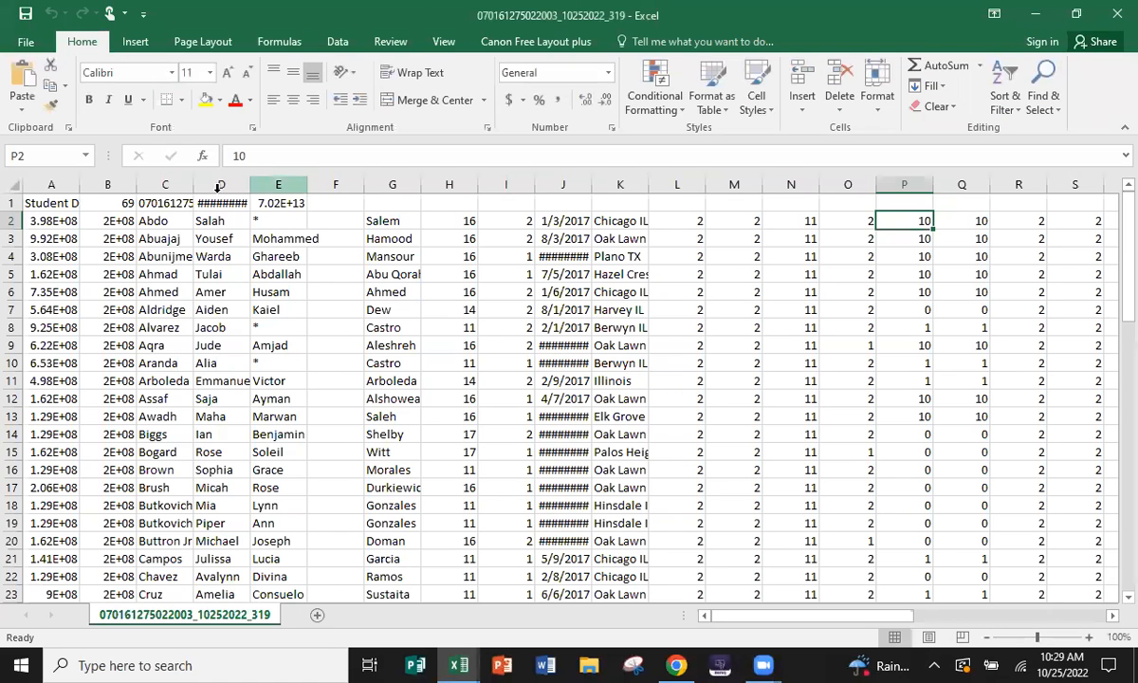
pyautogui.click(61, 223)
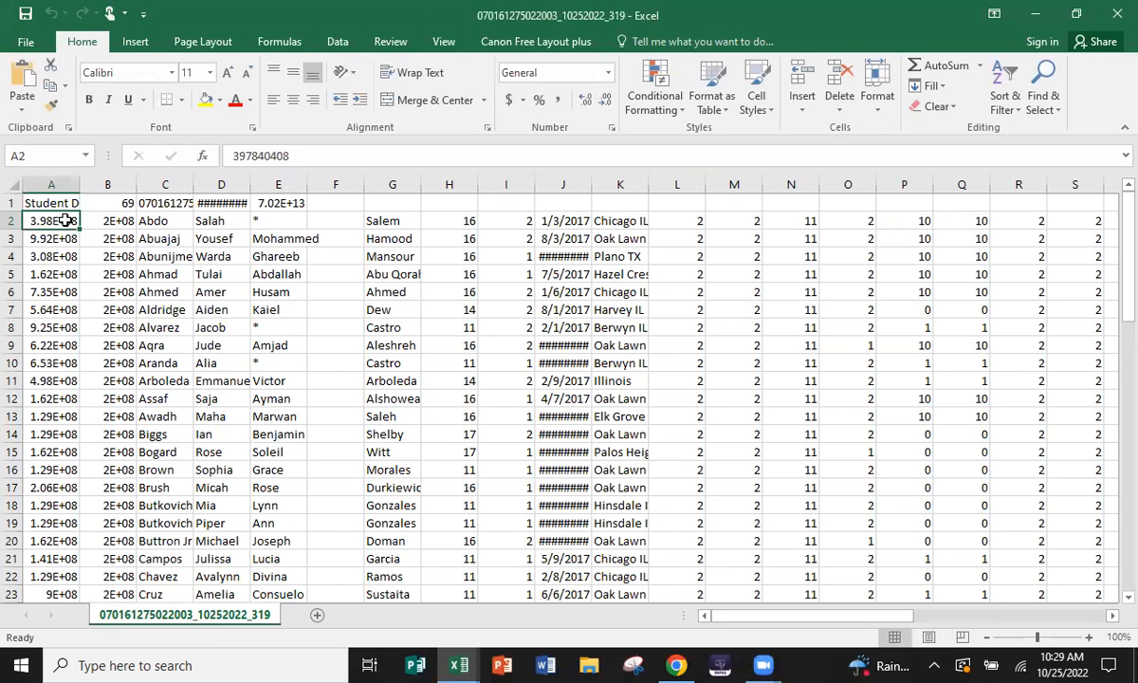
pyautogui.rightClick(64, 220)
pyautogui.click(163, 345)
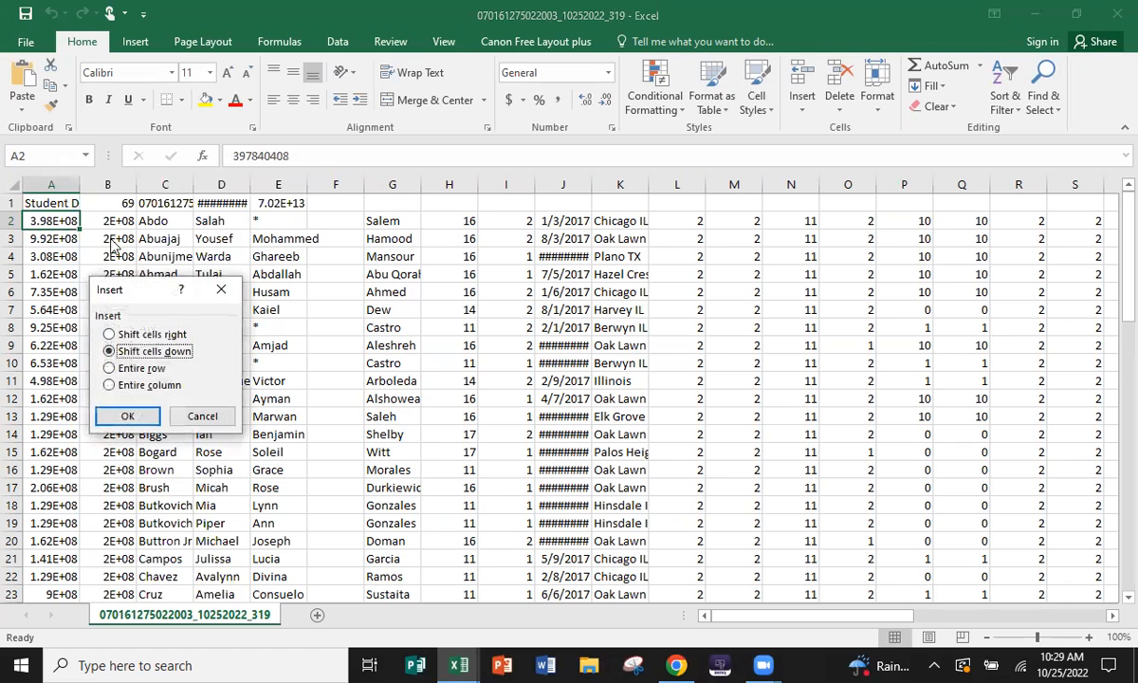
pyautogui.click(121, 368)
pyautogui.click(126, 416)
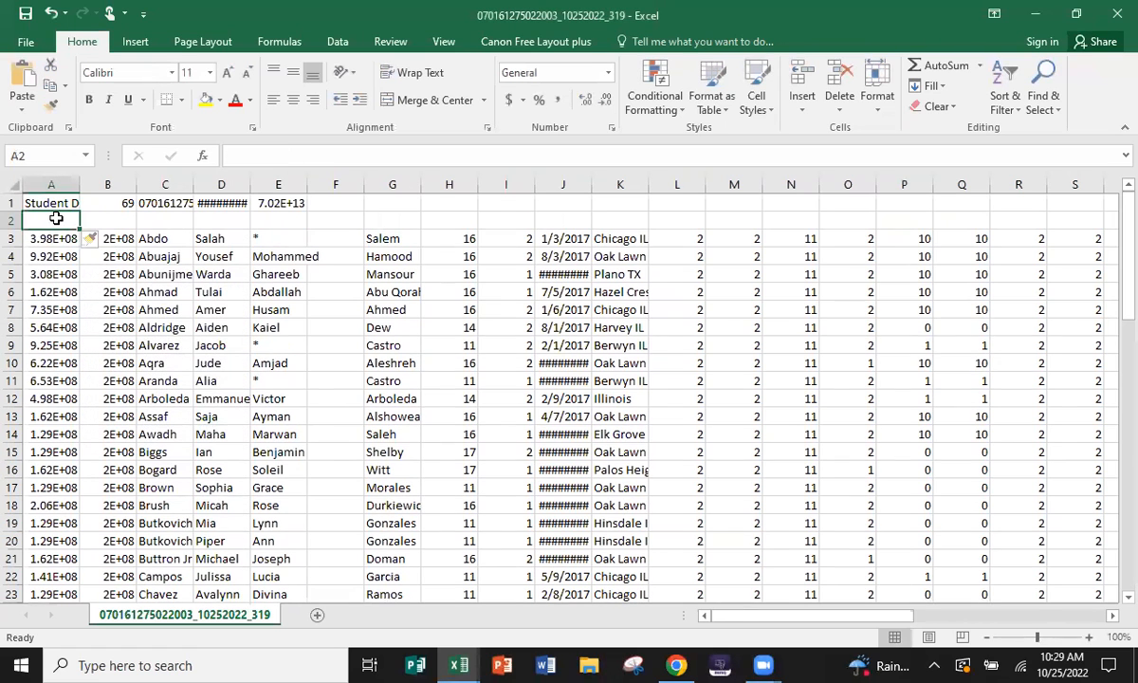
pyautogui.hotkey('ctrl', 'v')
pyautogui.click(253, 327)
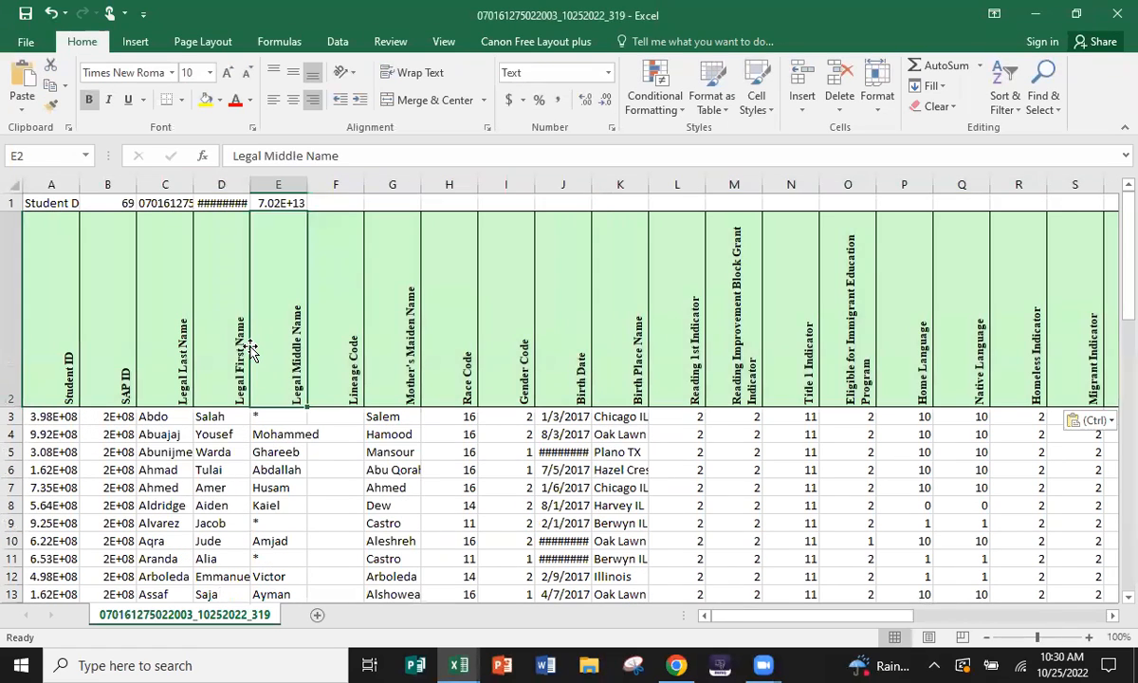
# Check the Student ID and SAP ID headings against the first student's values in columns A and B.
pyautogui.click(38, 420)
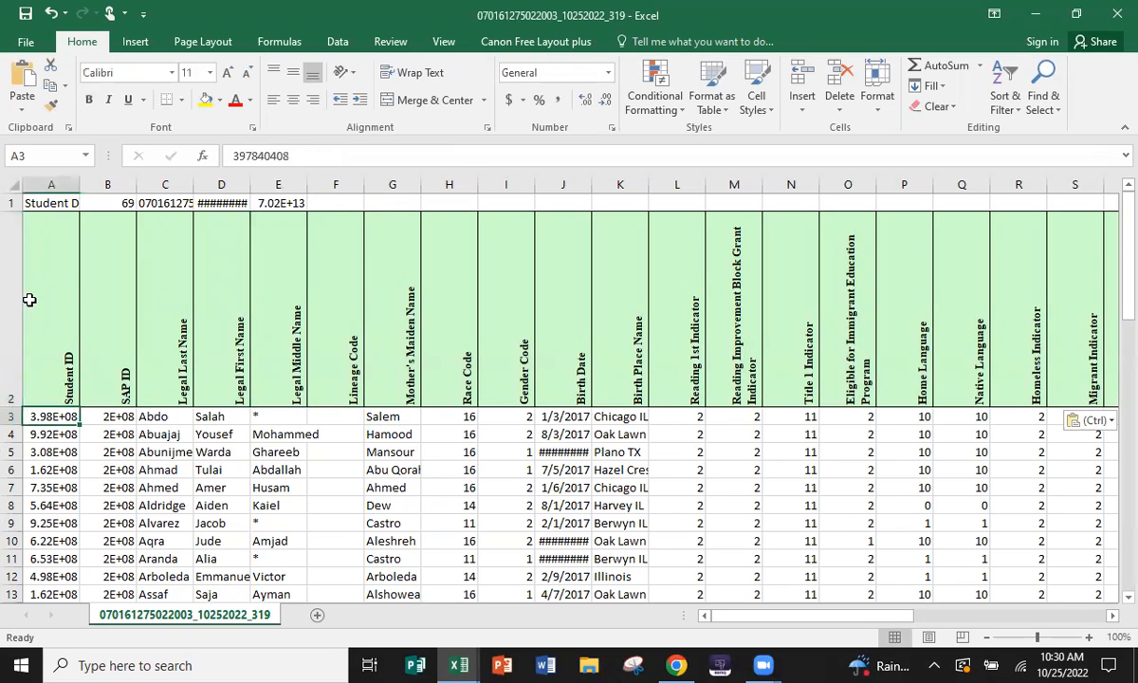
pyautogui.click(59, 375)
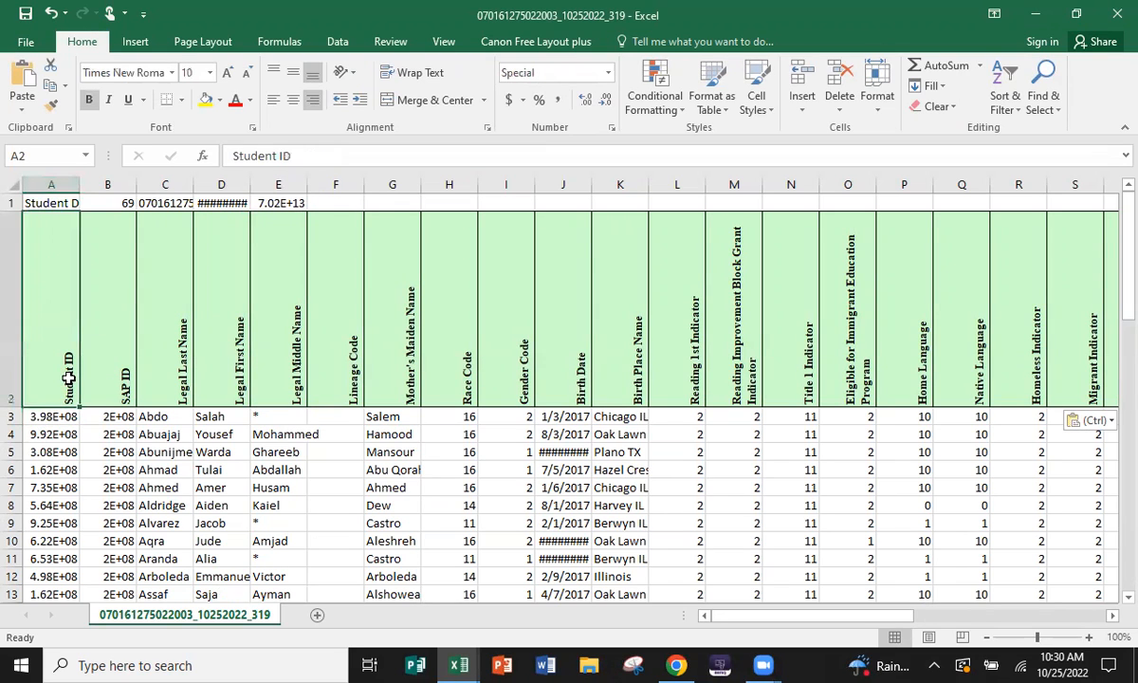
pyautogui.click(113, 368)
pyautogui.click(58, 381)
pyautogui.click(122, 337)
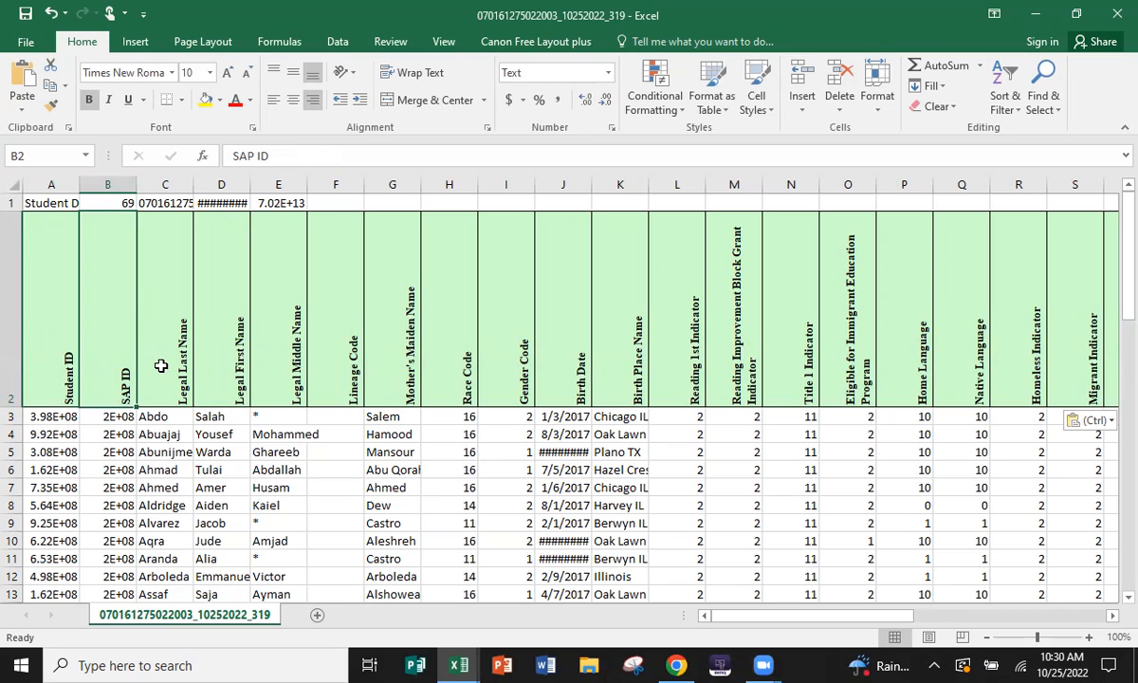
# Review the pasted headings one by one from Legal Last Name through Birth Place Name.
pyautogui.click(161, 366)
pyautogui.press('Right')
pyautogui.press('Right')
pyautogui.press('Right')
pyautogui.press('Right')
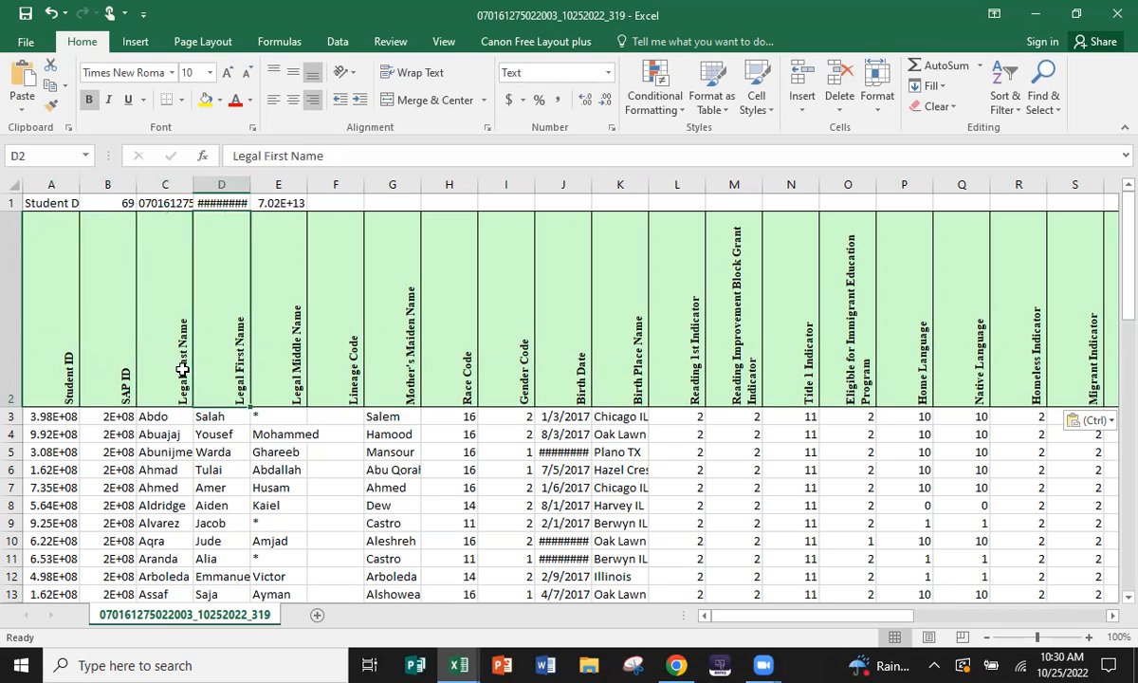
pyautogui.press('Left')
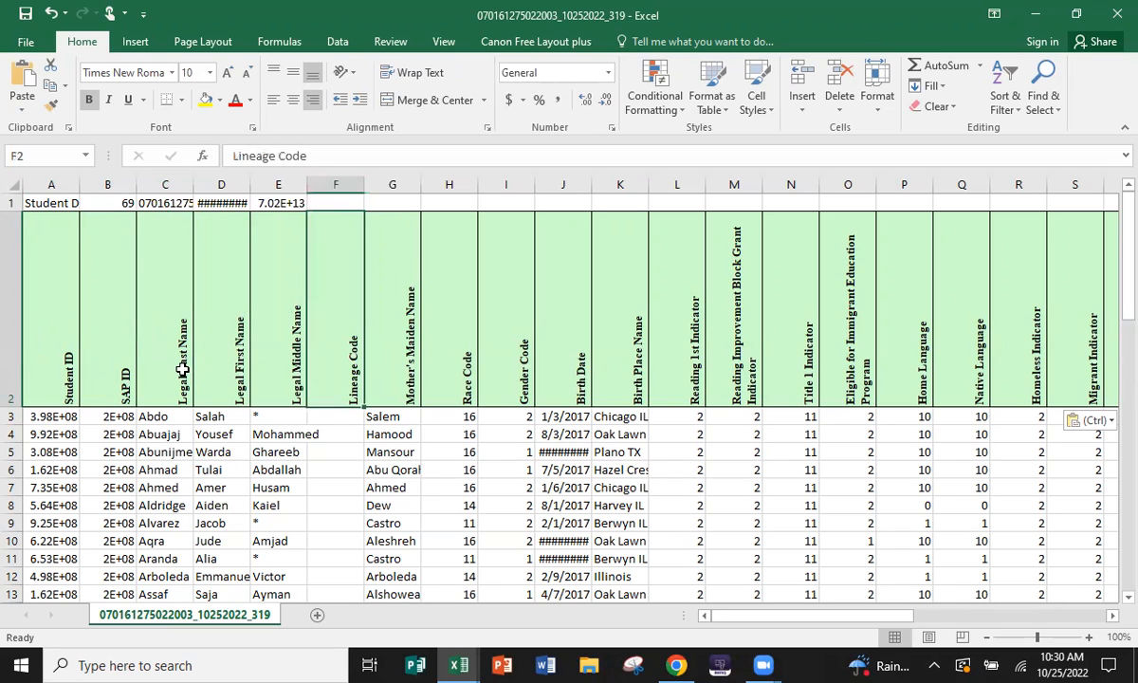
pyautogui.press('Right')
pyautogui.press('Right')
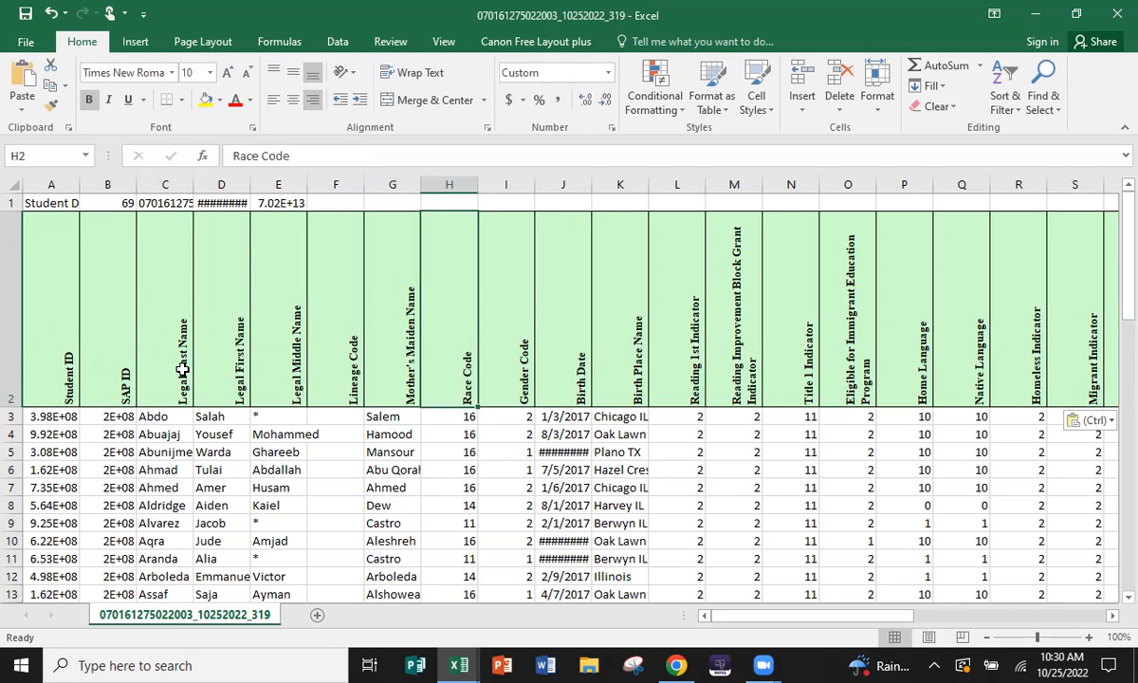
pyautogui.press('Right')
pyautogui.press('Right')
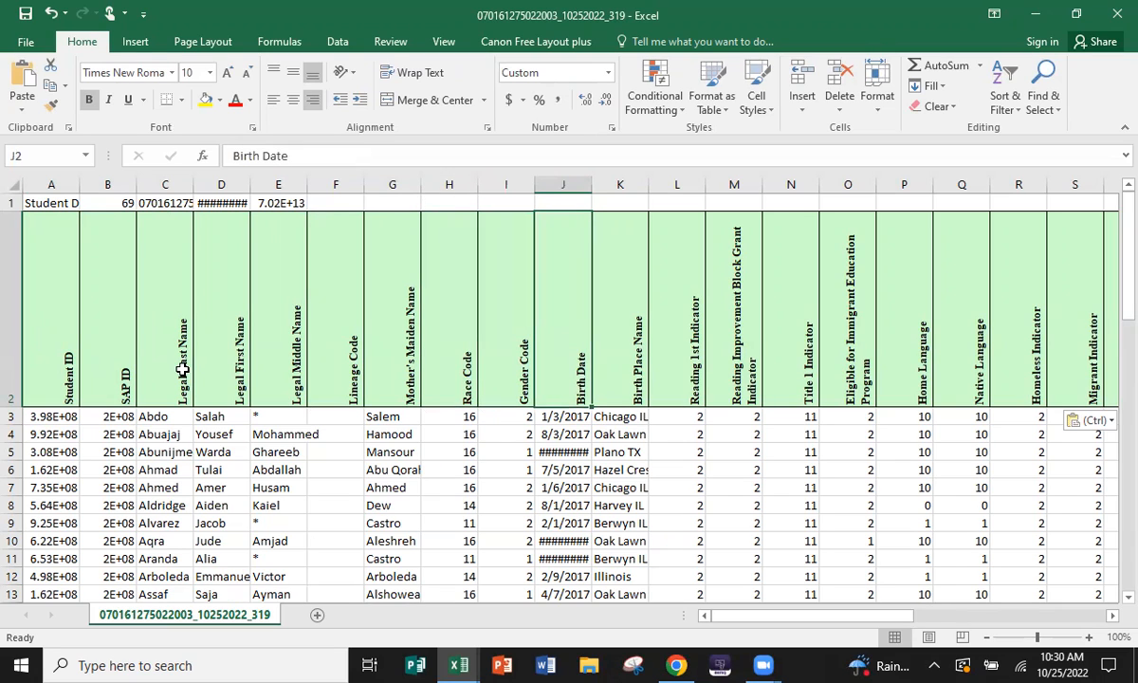
pyautogui.press('Right')
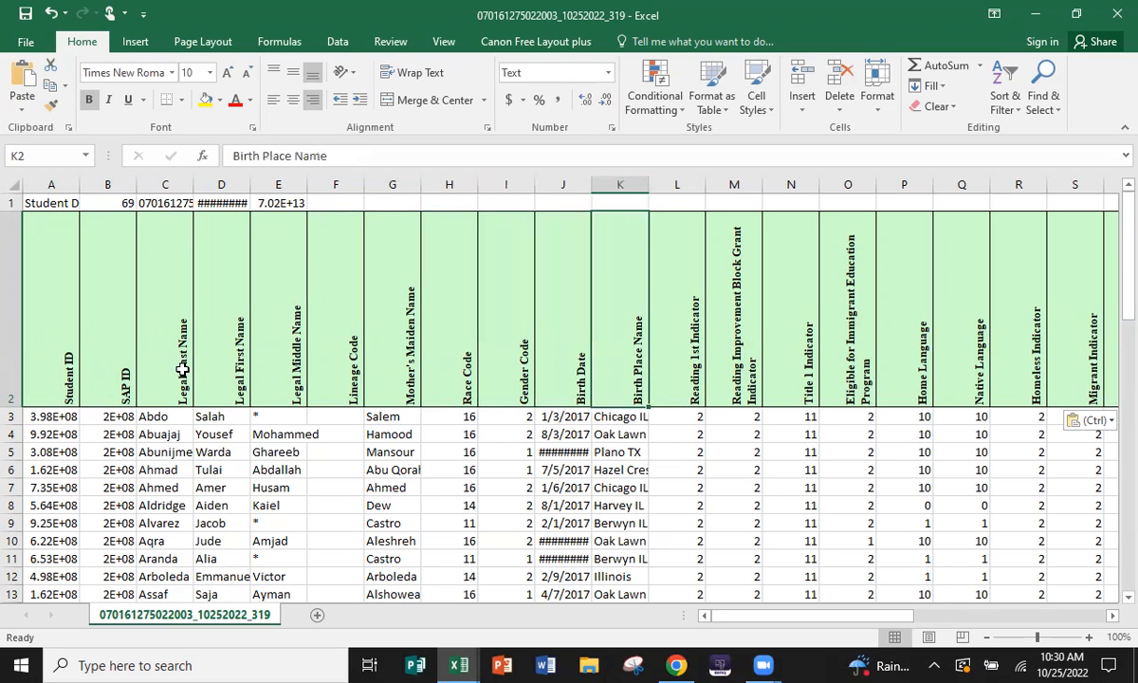
# Inspect the first student's gender code and birth date, and the birth place in row 5.
pyautogui.click(552, 419)
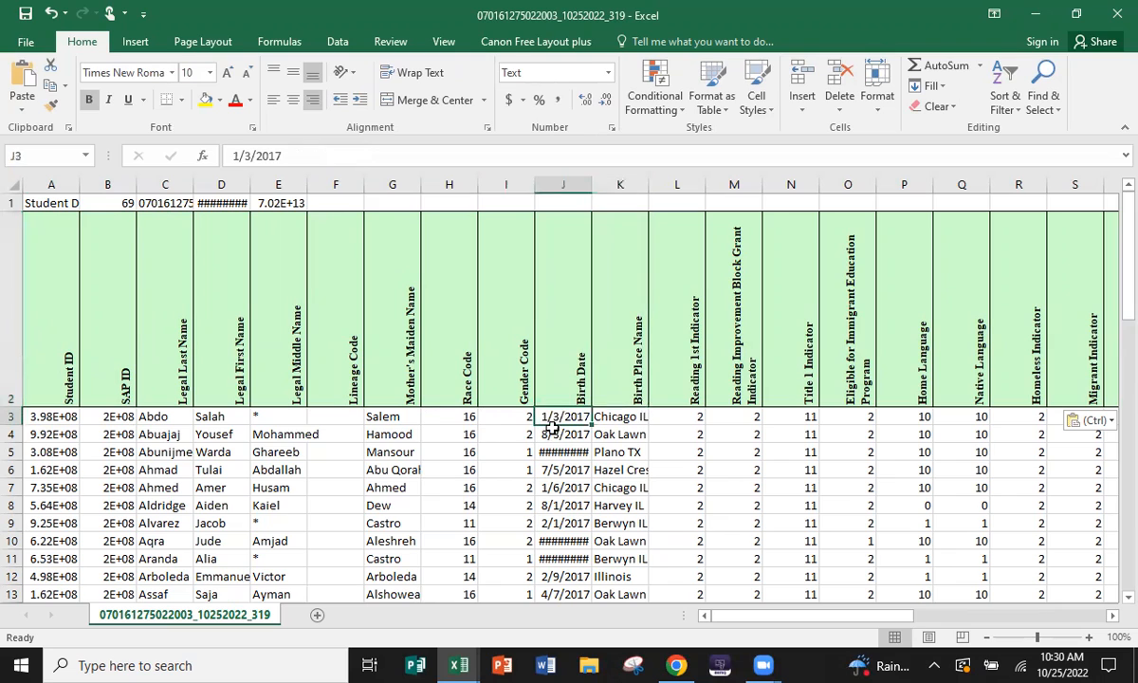
pyautogui.click(495, 421)
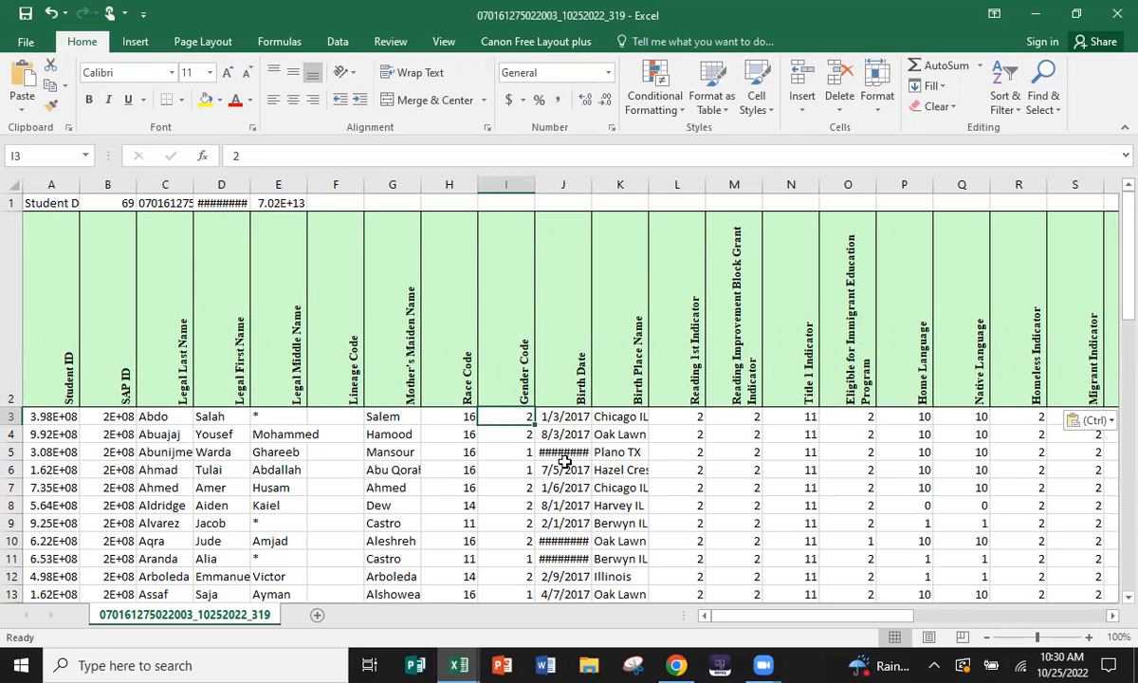
pyautogui.click(573, 419)
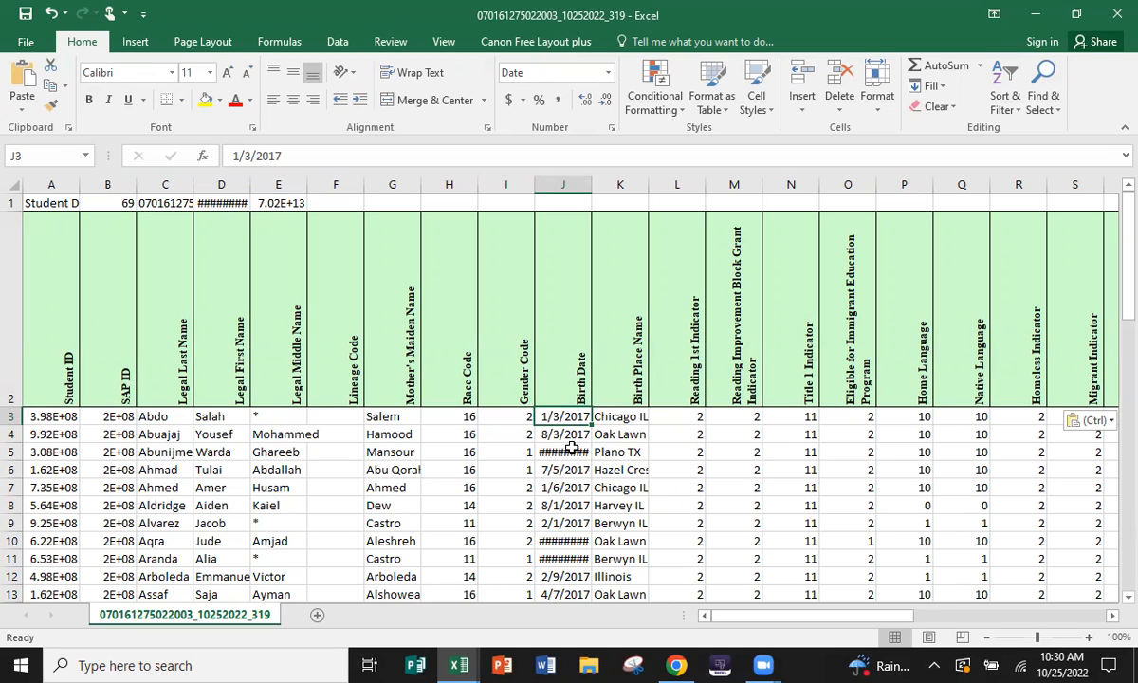
pyautogui.click(618, 452)
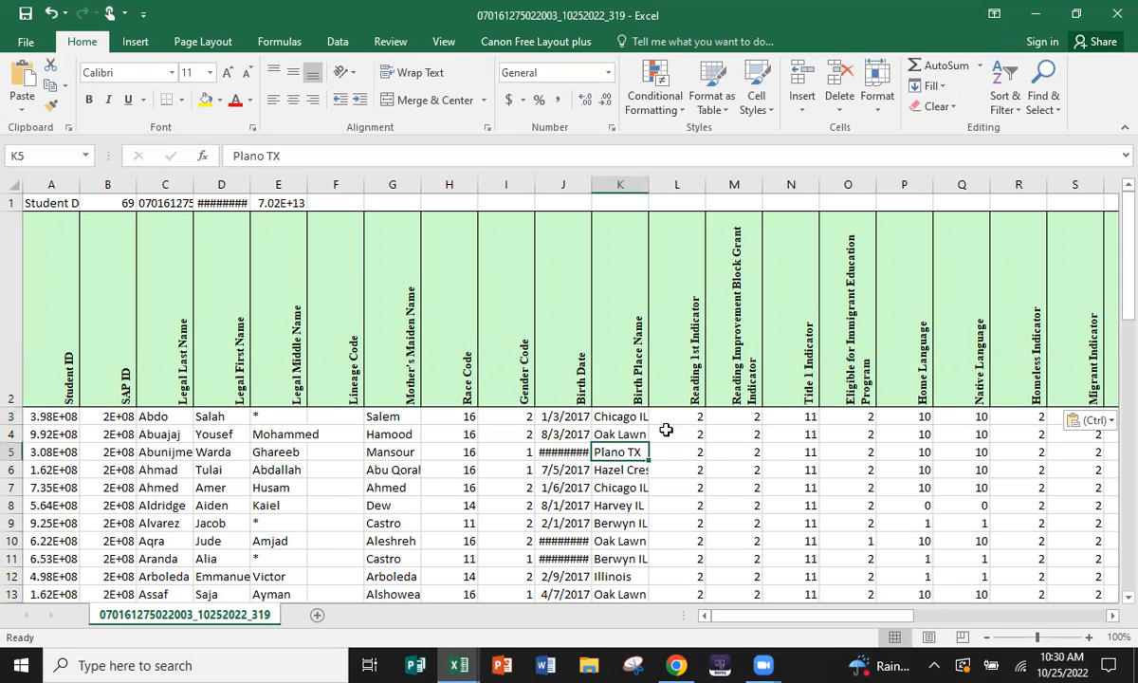
# Review the Reading 1st Indicator and Reading Improvement Block Grant Indicator columns for all students.
pyautogui.click(671, 414)
pyautogui.moveTo(729, 619); pyautogui.dragTo(738, 620)
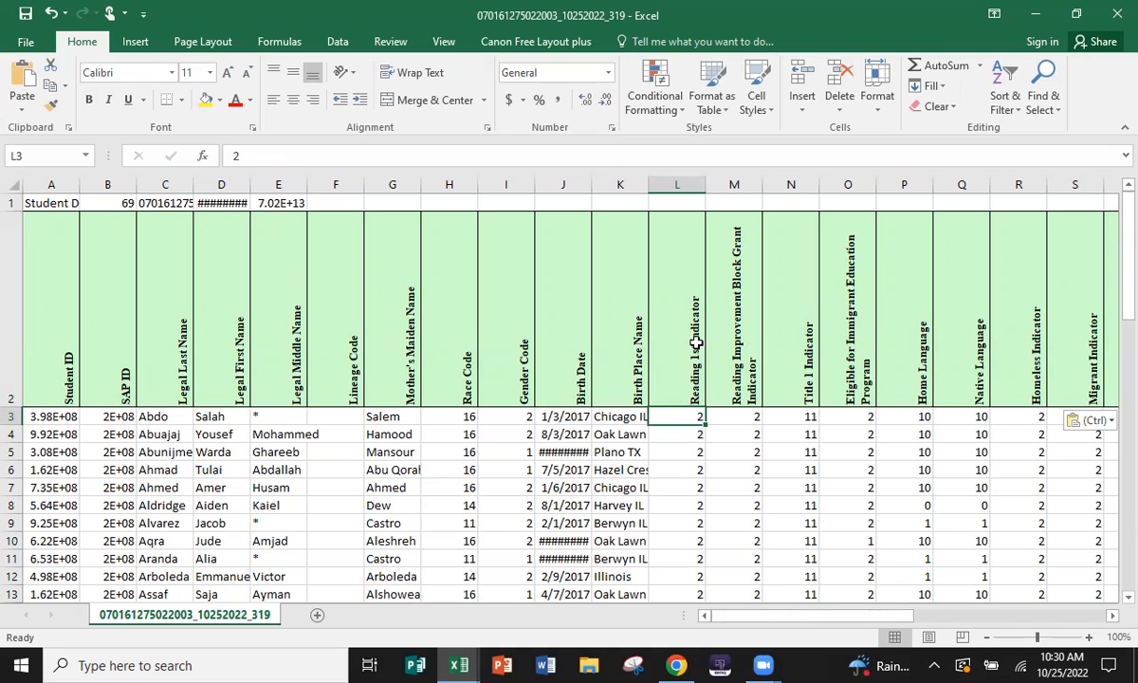
pyautogui.scroll(-20, 677, 374)
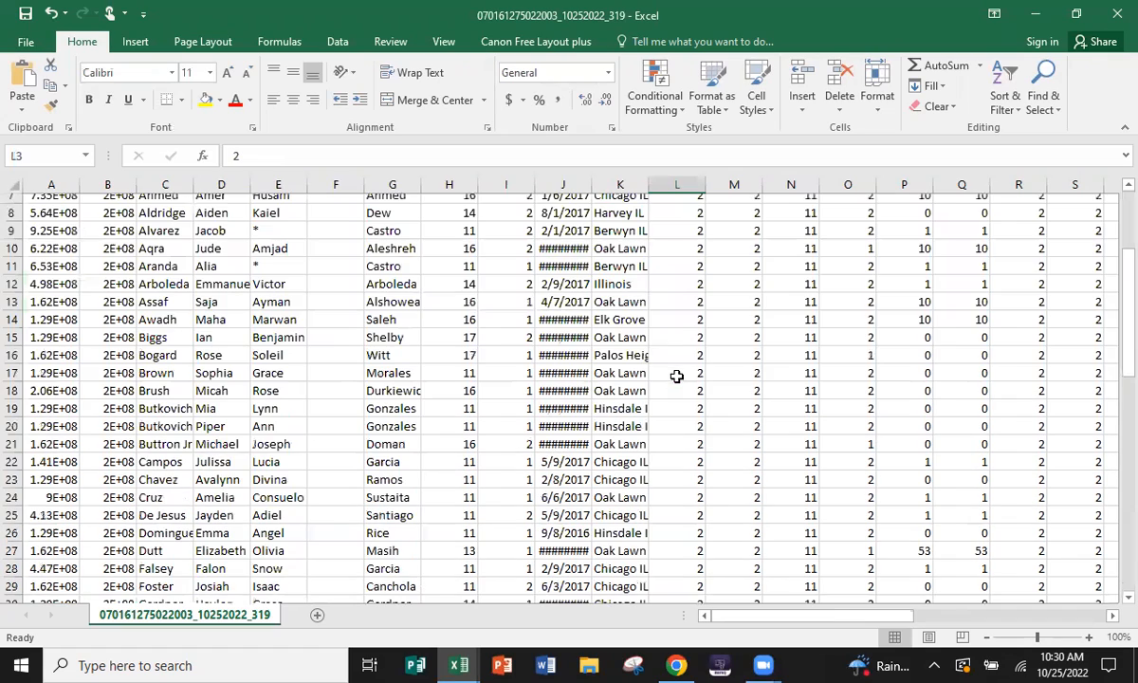
pyautogui.scroll(20, 660, 418)
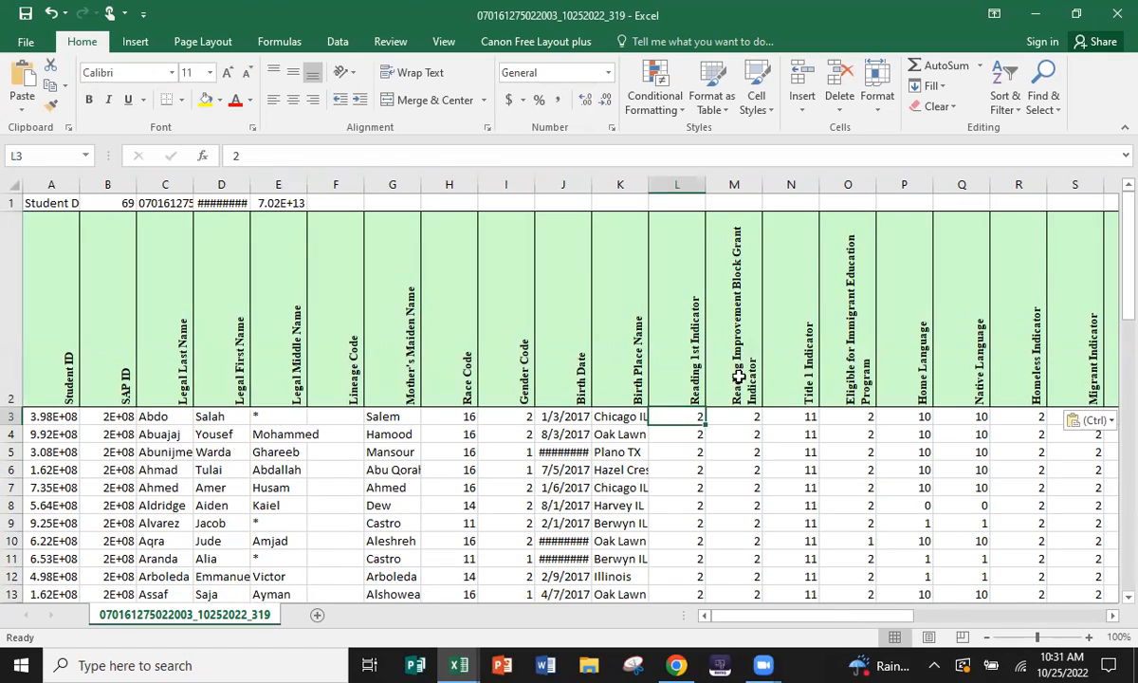
pyautogui.click(737, 387)
pyautogui.scroll(-20, 740, 408)
pyautogui.scroll(20, 742, 422)
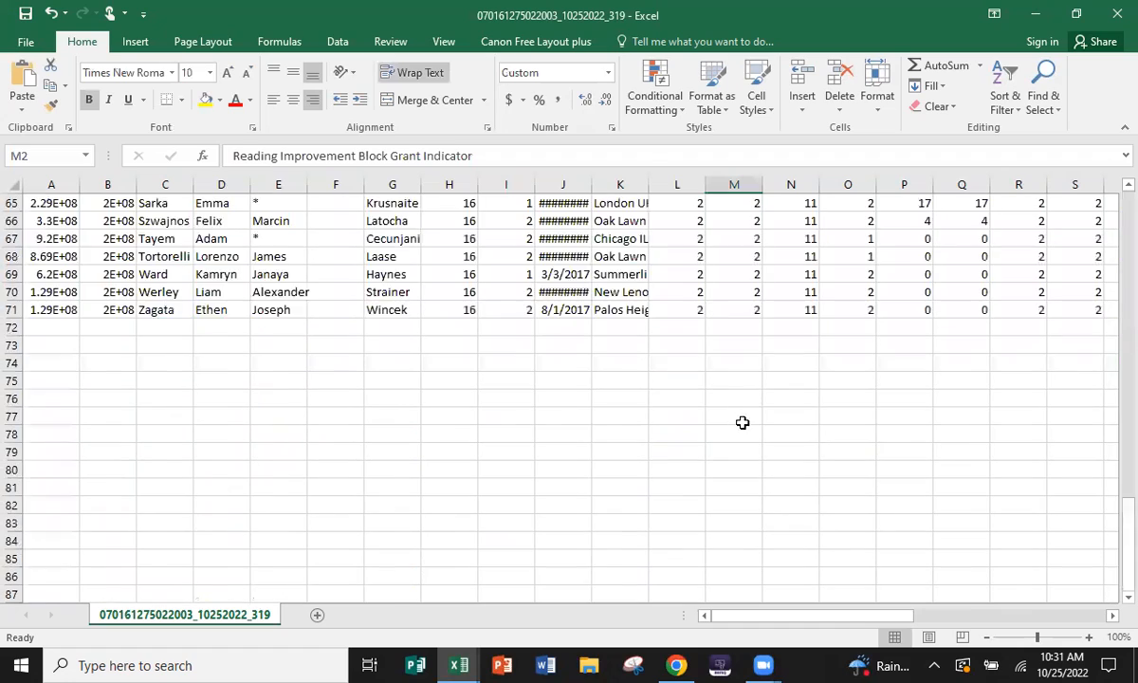
# Check the Title 1 Indicator codes for all students, including the first four in N3:N6.
pyautogui.click(804, 348)
pyautogui.scroll(-20, 797, 389)
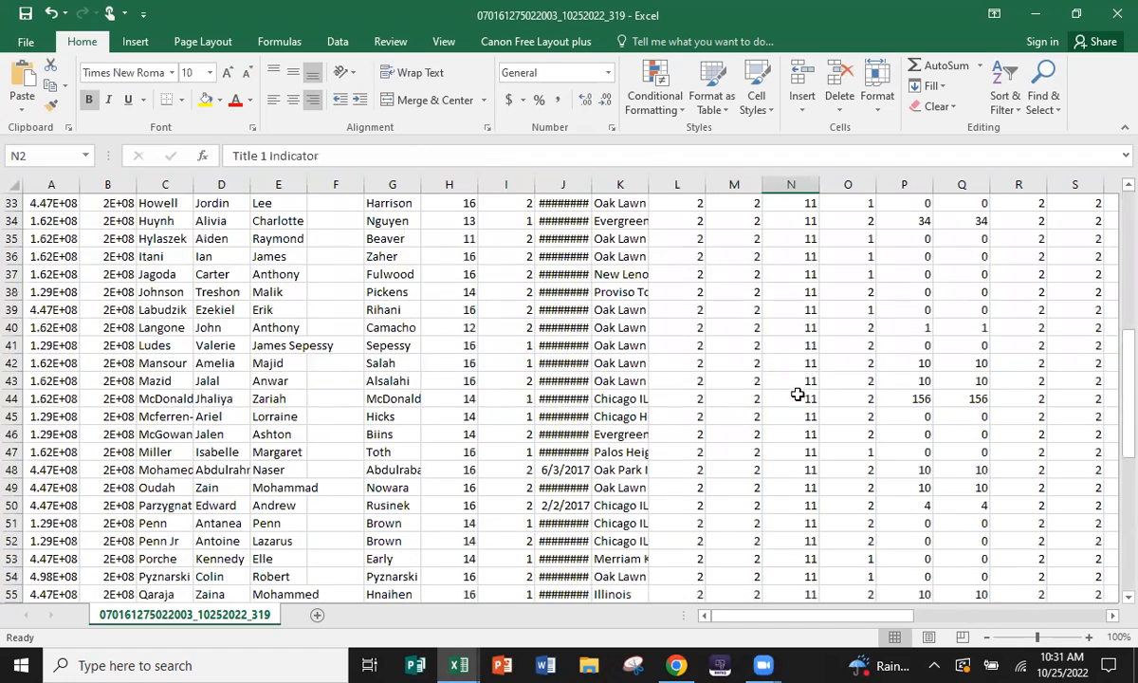
pyautogui.scroll(20, 800, 387)
pyautogui.moveTo(733, 417); pyautogui.dragTo(791, 466)
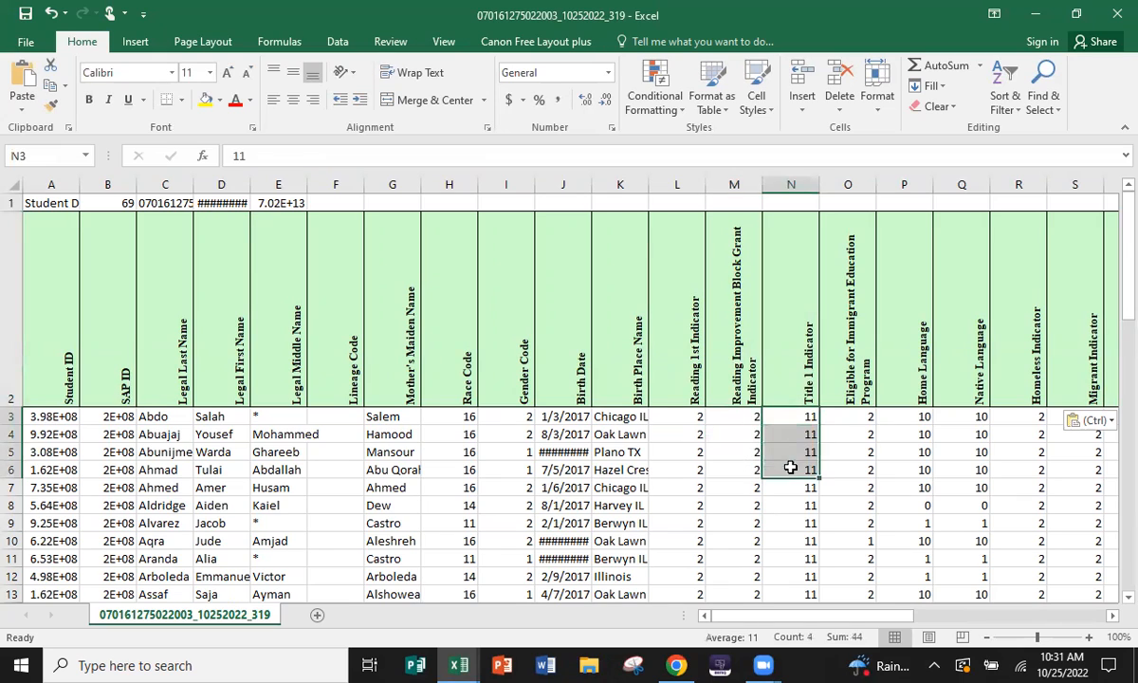
# Review the Eligible for Immigrant Education Program column, and the first student's Home Language and Native Language codes.
pyautogui.click(833, 361)
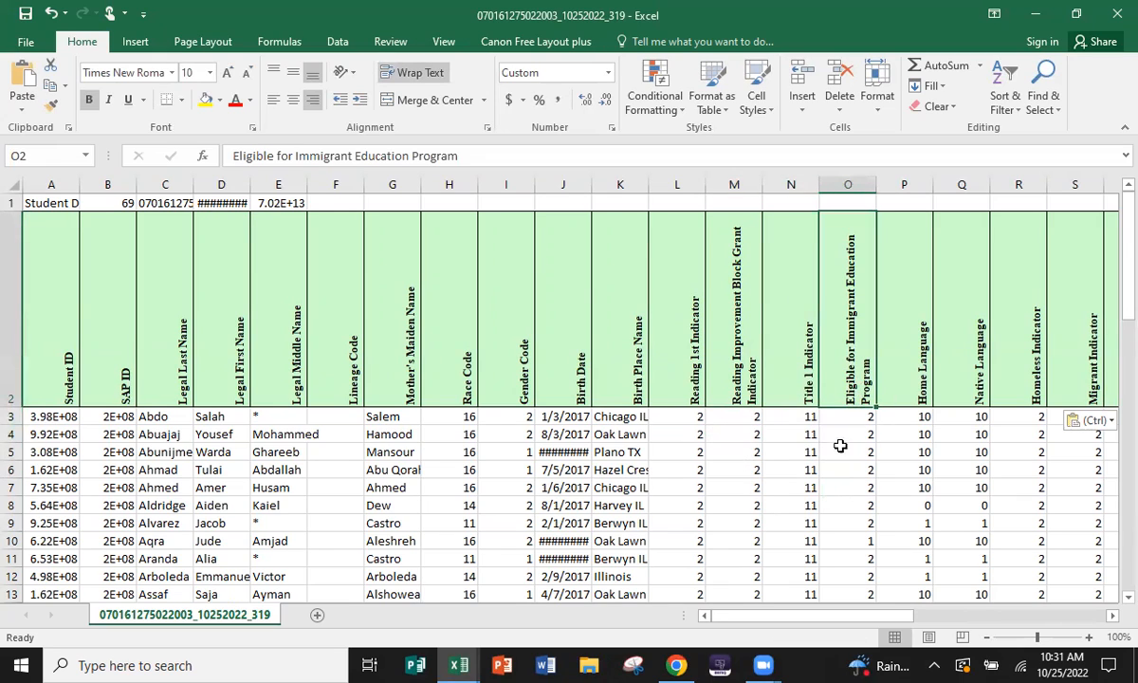
pyautogui.scroll(-20, 840, 446)
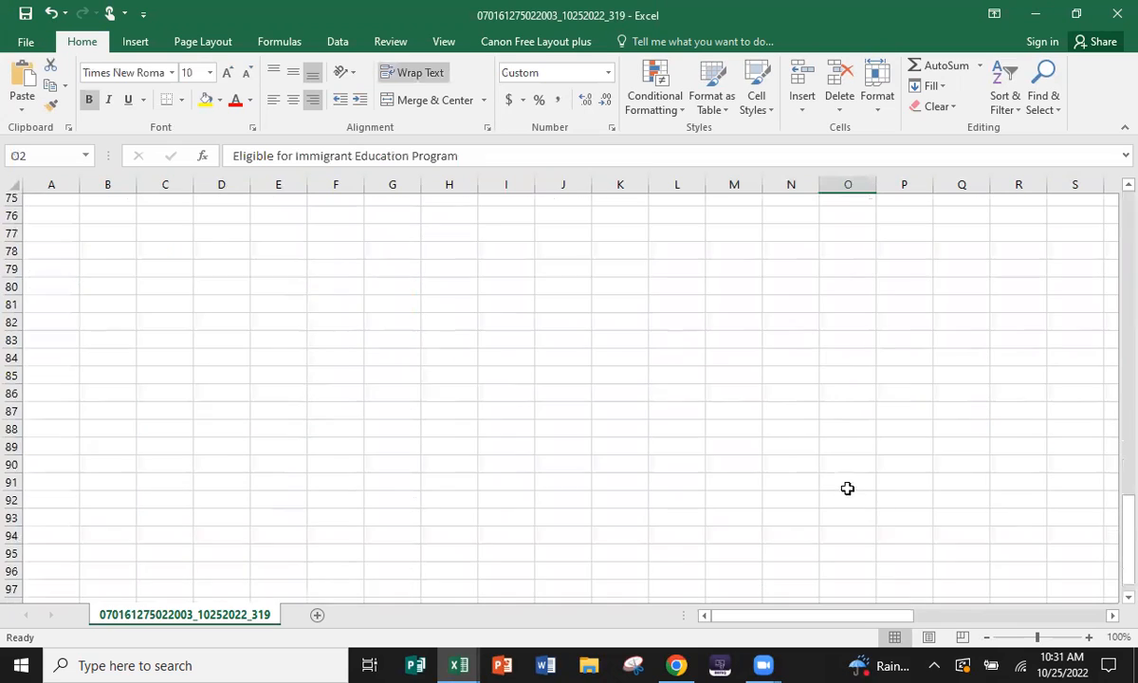
pyautogui.scroll(20, 847, 488)
pyautogui.click(903, 387)
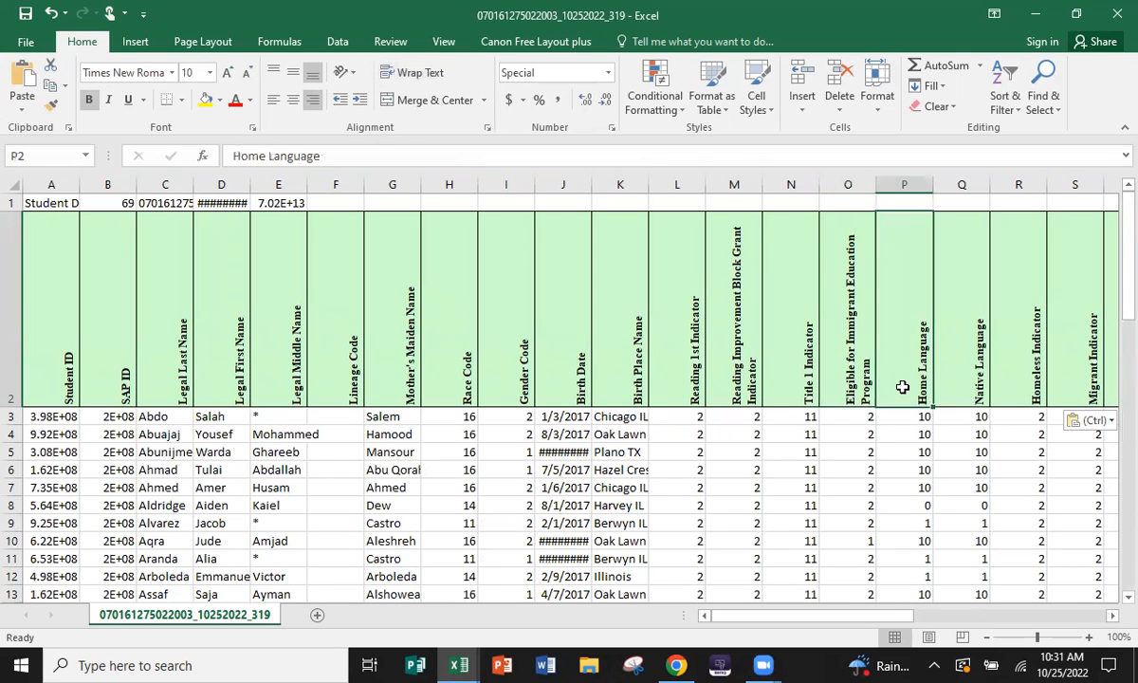
pyautogui.moveTo(911, 418); pyautogui.dragTo(961, 419)
# Examine the Homeless Indicator column and the first student's Migrant, Private School, Military Connected and SES codes.
pyautogui.moveTo(870, 616); pyautogui.dragTo(961, 620)
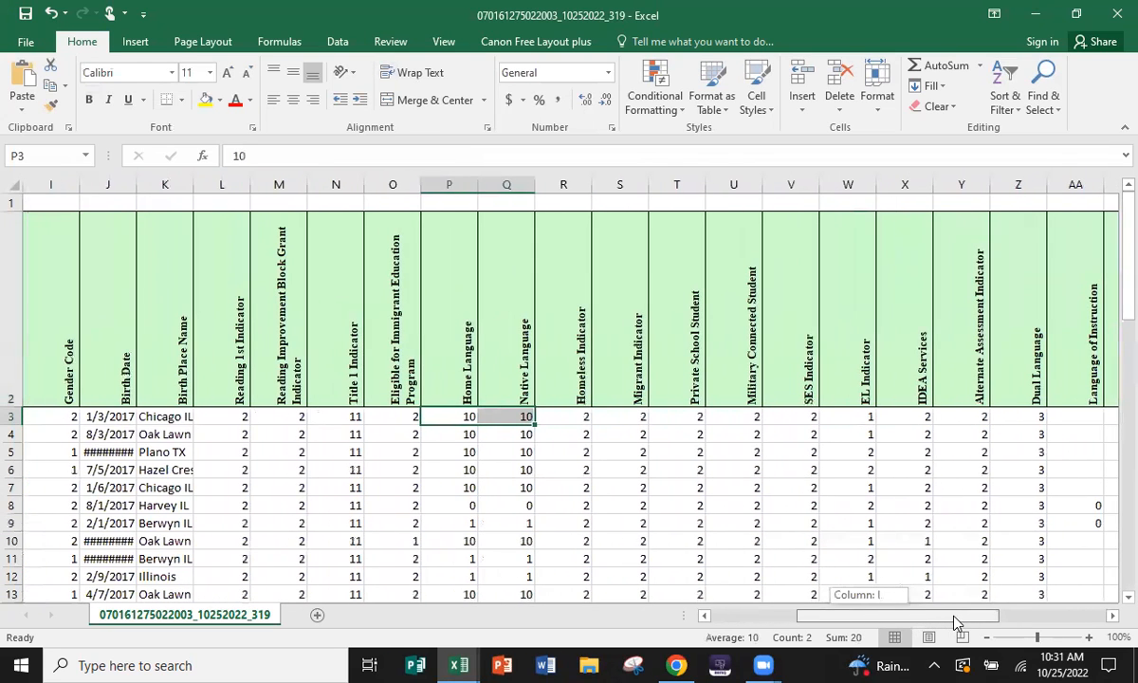
pyautogui.click(572, 355)
pyautogui.scroll(-18, 581, 417)
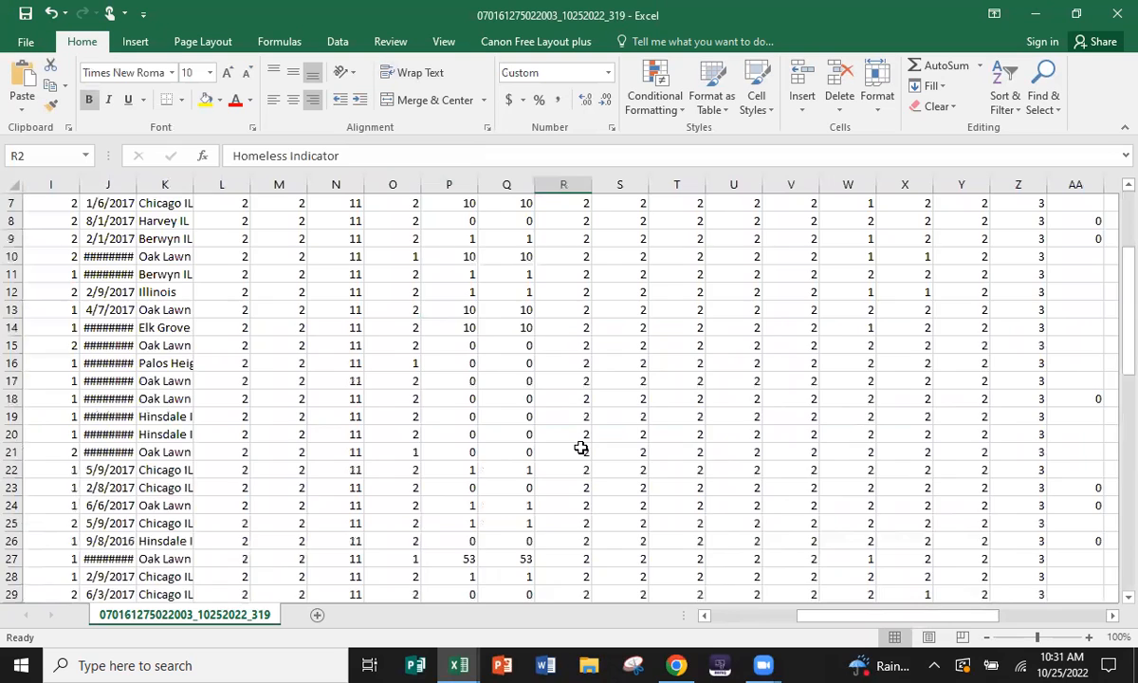
pyautogui.scroll(18, 581, 417)
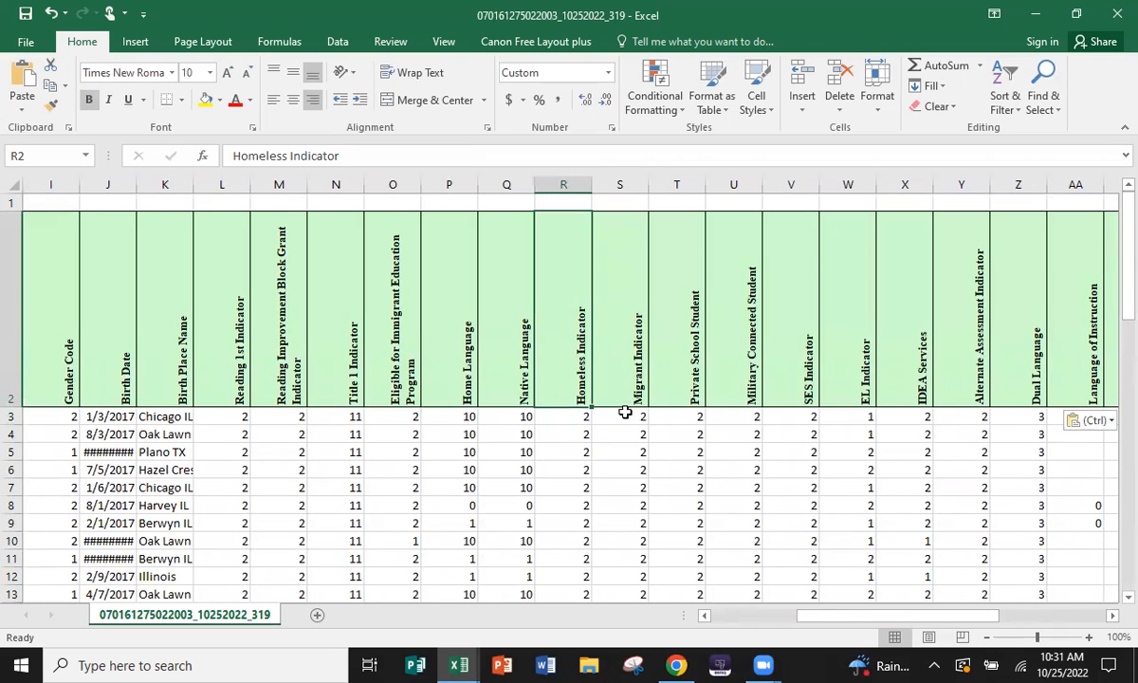
pyautogui.click(623, 420)
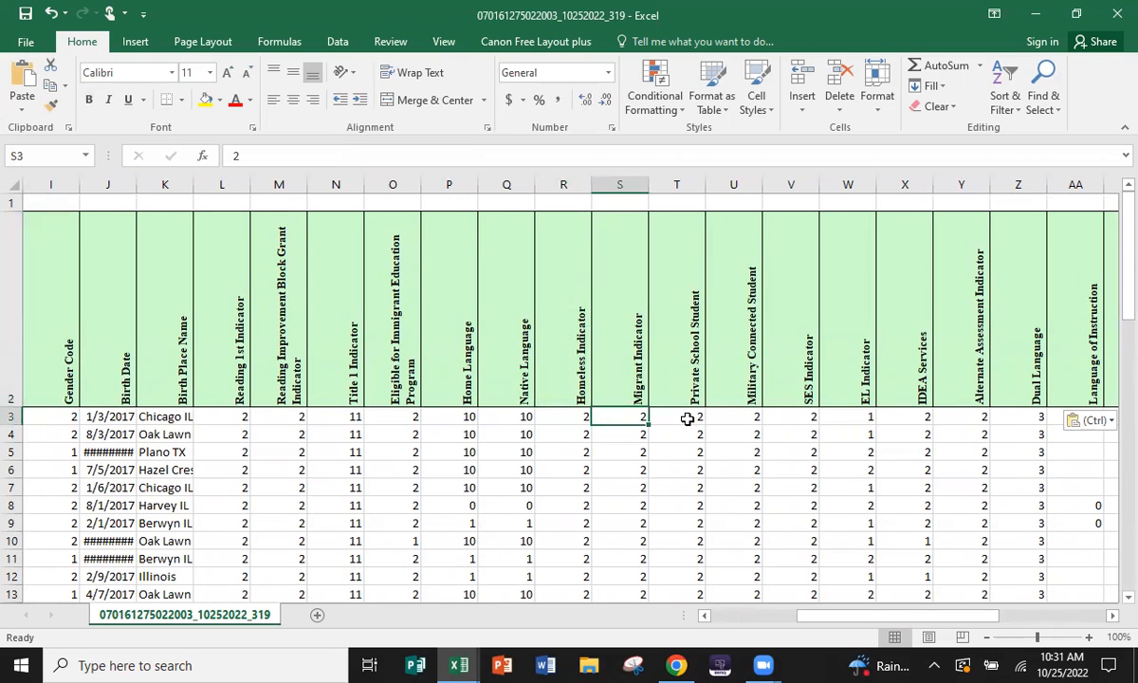
pyautogui.click(687, 419)
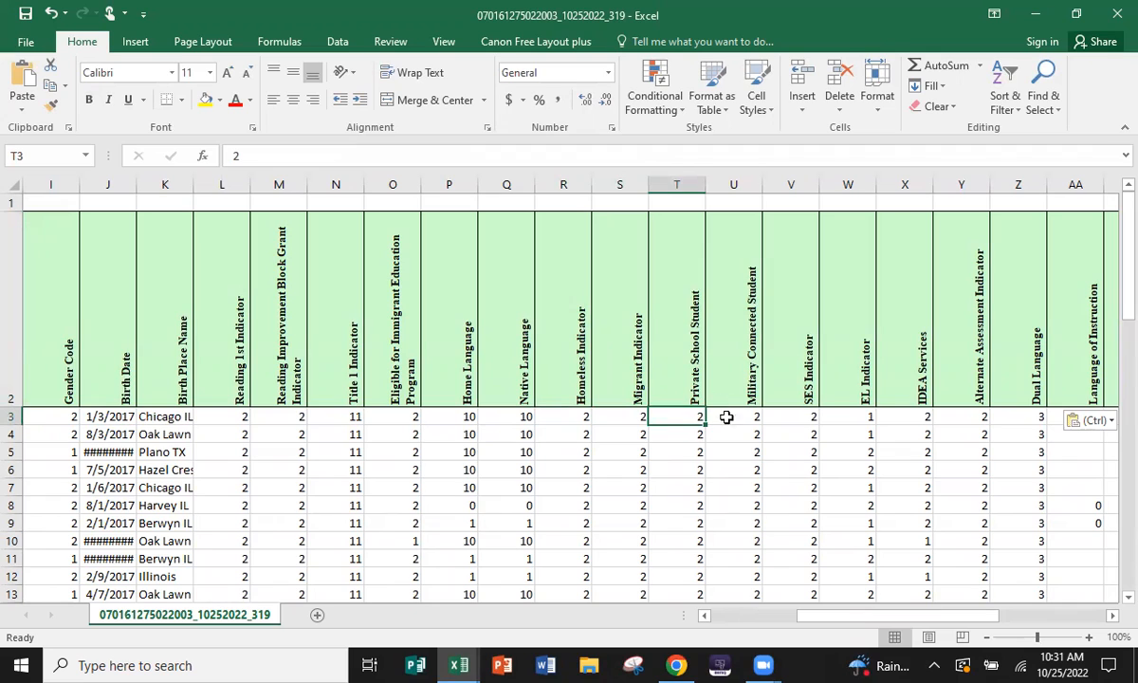
pyautogui.click(751, 422)
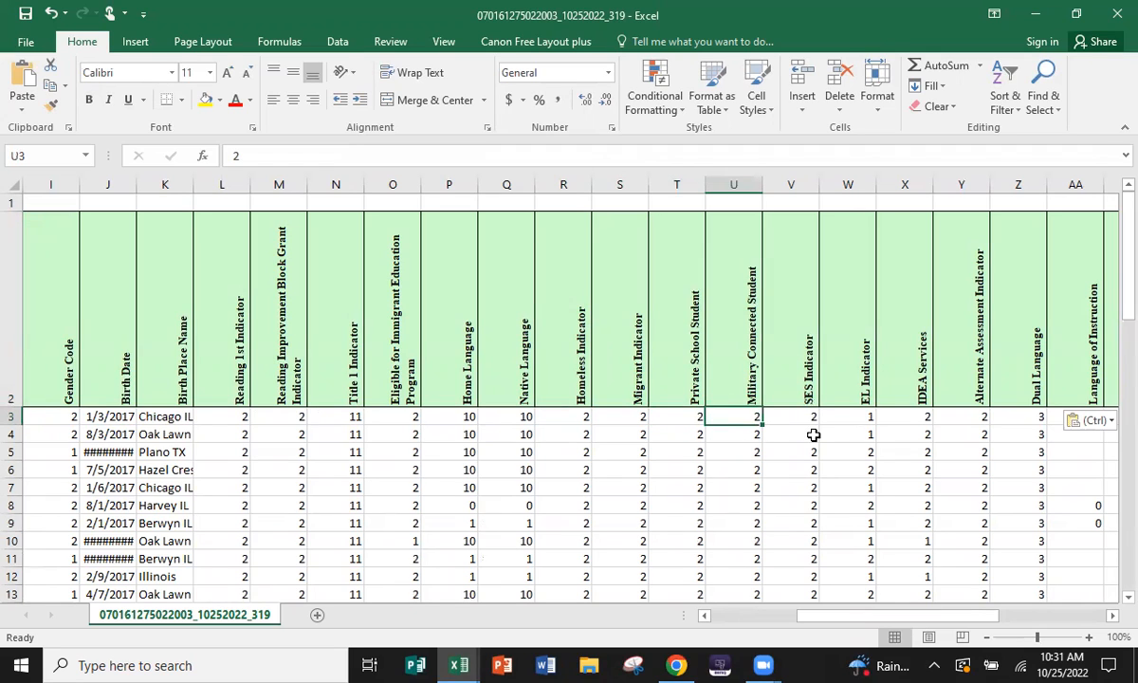
pyautogui.click(796, 418)
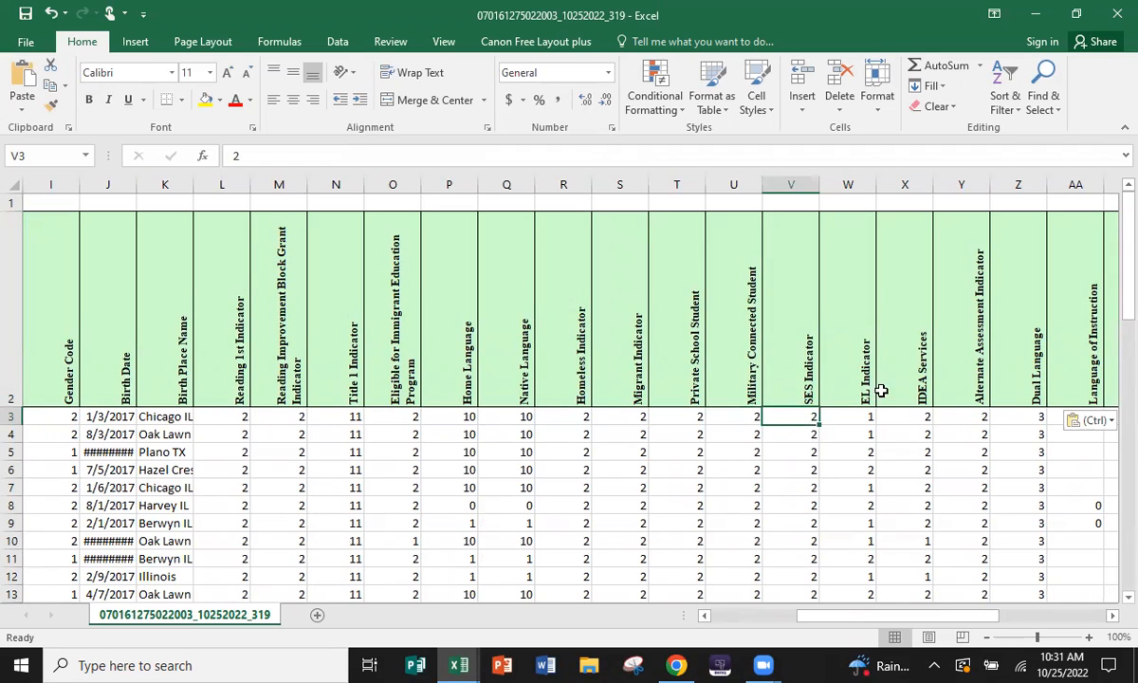
# Inspect the EL Indicator heading and first value, and the IDEA Services codes in X3:X12.
pyautogui.click(858, 417)
pyautogui.moveTo(851, 418); pyautogui.dragTo(823, 359)
pyautogui.click(858, 391)
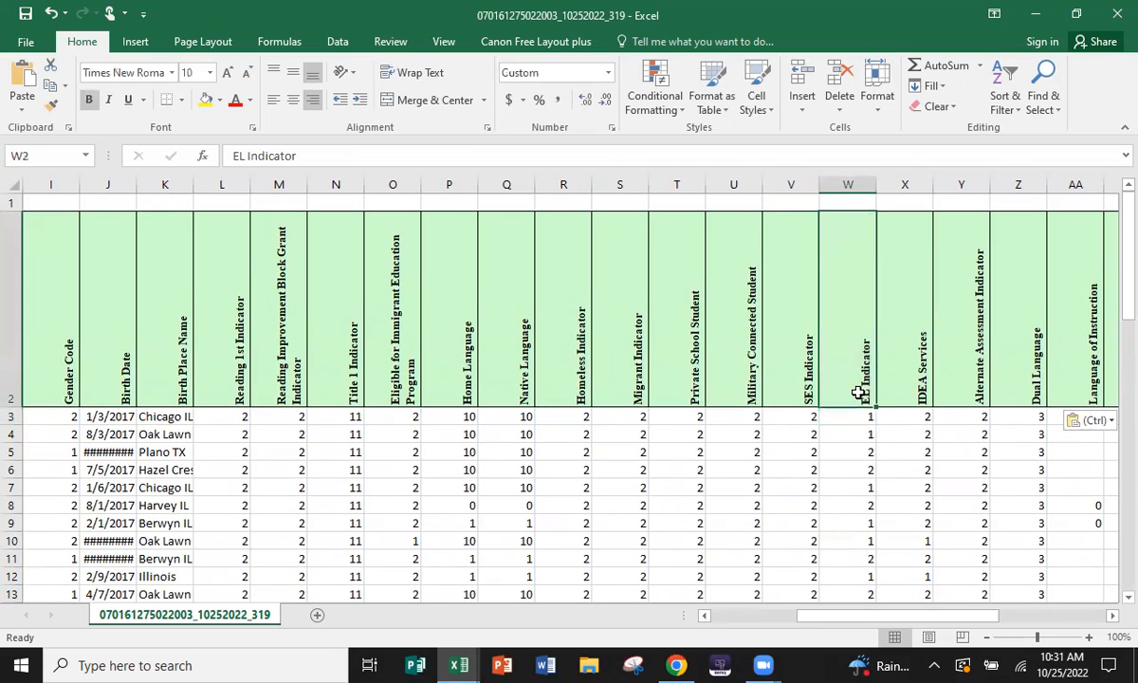
pyautogui.click(899, 471)
pyautogui.moveTo(905, 424); pyautogui.dragTo(915, 576)
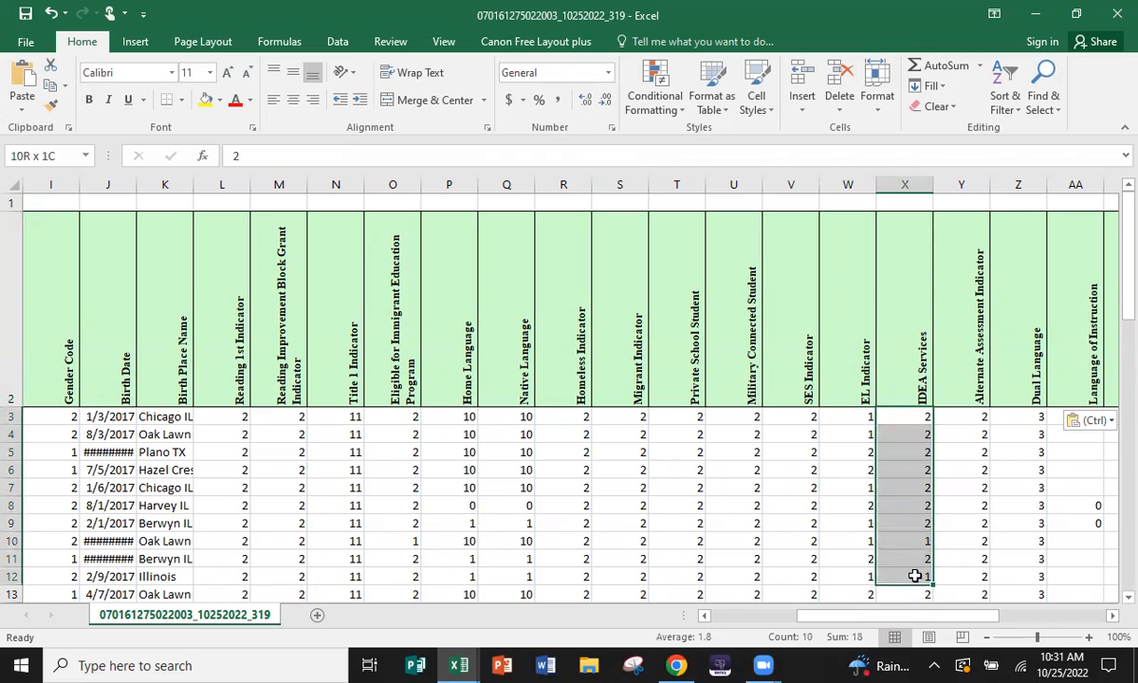
# Check the Alternate Assessment Indicator and Dual Language columns against the students' codes.
pyautogui.click(961, 465)
pyautogui.press('Right')
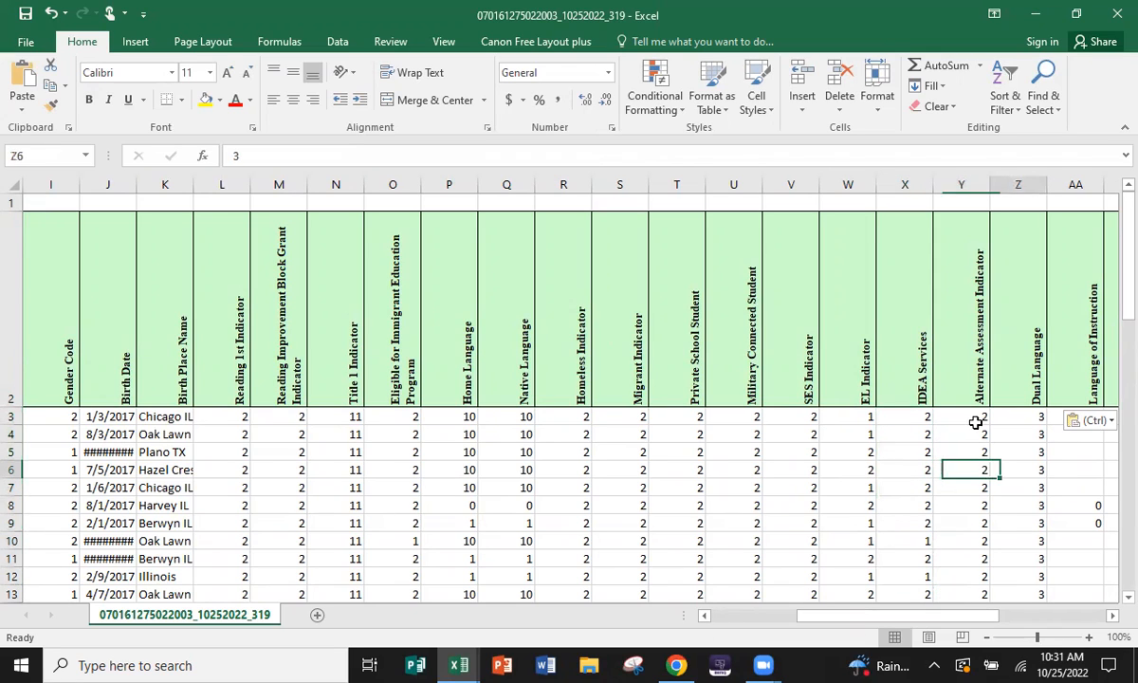
pyautogui.press('Right')
pyautogui.click(1035, 420)
pyautogui.moveTo(1029, 430); pyautogui.dragTo(1039, 598)
pyautogui.scroll(6, 1020, 493)
pyautogui.scroll(4, 1020, 493)
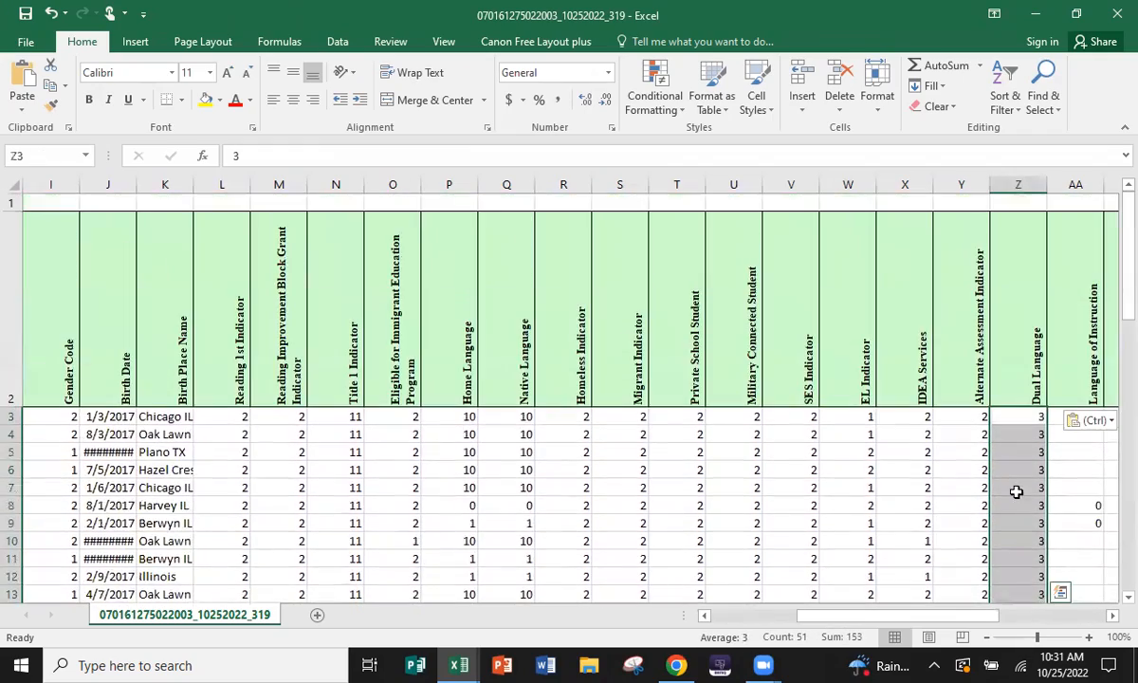
# Examine the Language of Instruction column for filled and blank entries, including rows 3, 4, 8 and 9.
pyautogui.click(954, 451)
pyautogui.moveTo(910, 617); pyautogui.dragTo(974, 618)
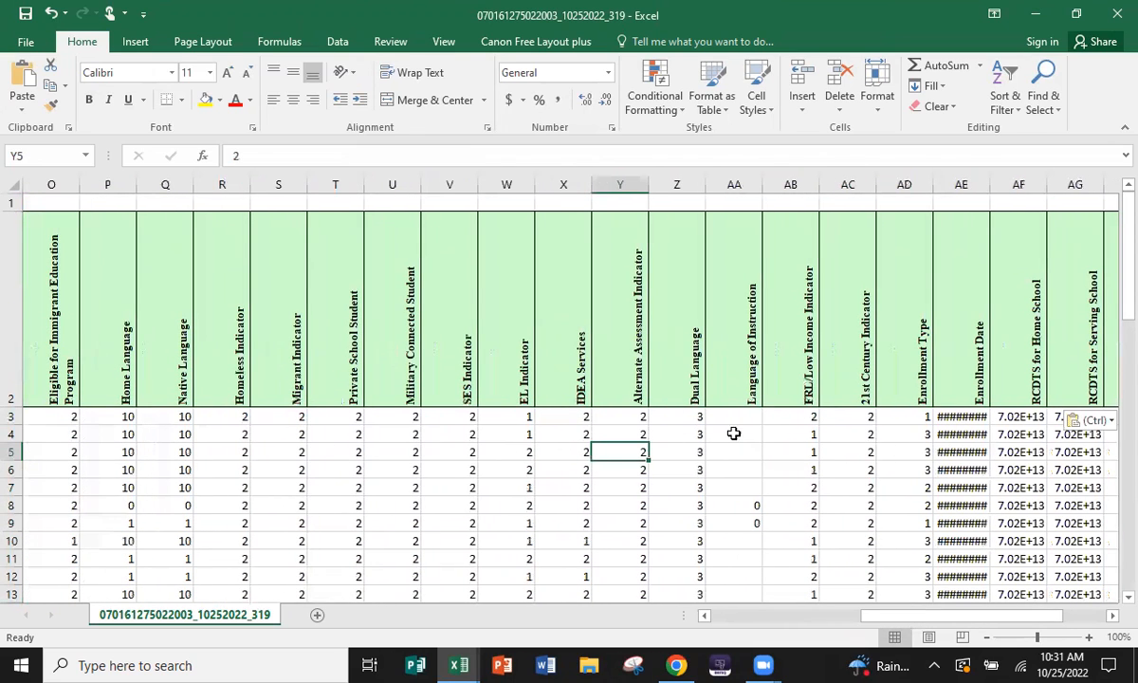
pyautogui.click(749, 418)
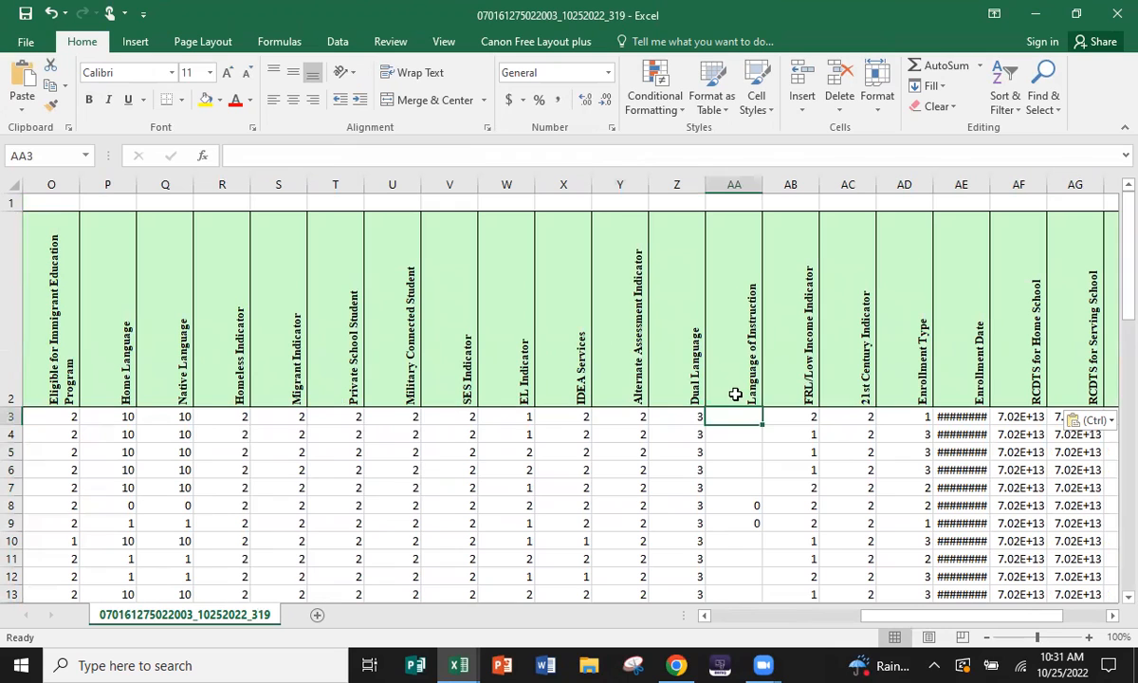
pyautogui.click(744, 507)
pyautogui.click(744, 524)
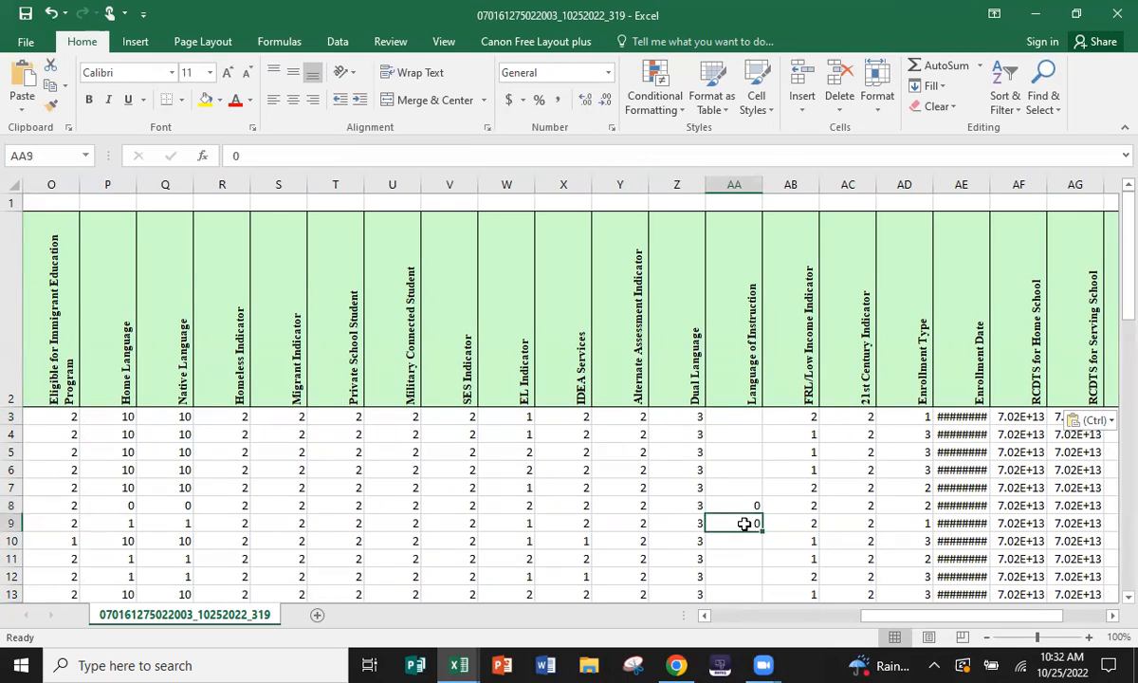
pyautogui.click(750, 508)
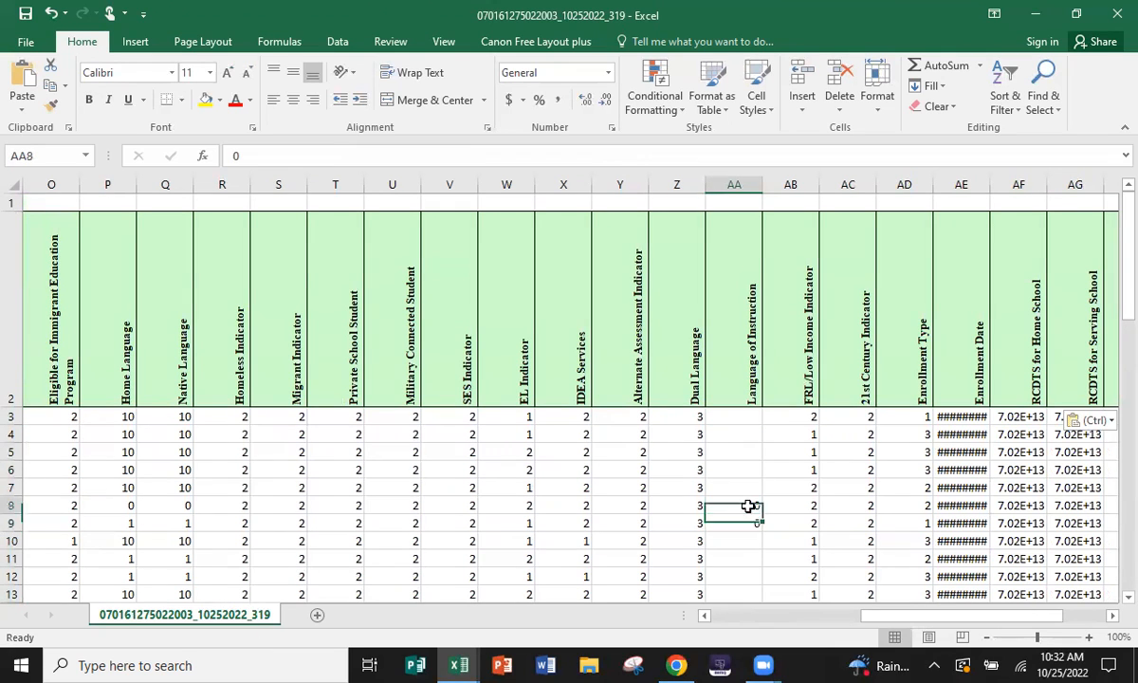
pyautogui.scroll(-18, 749, 528)
pyautogui.scroll(-15, 751, 532)
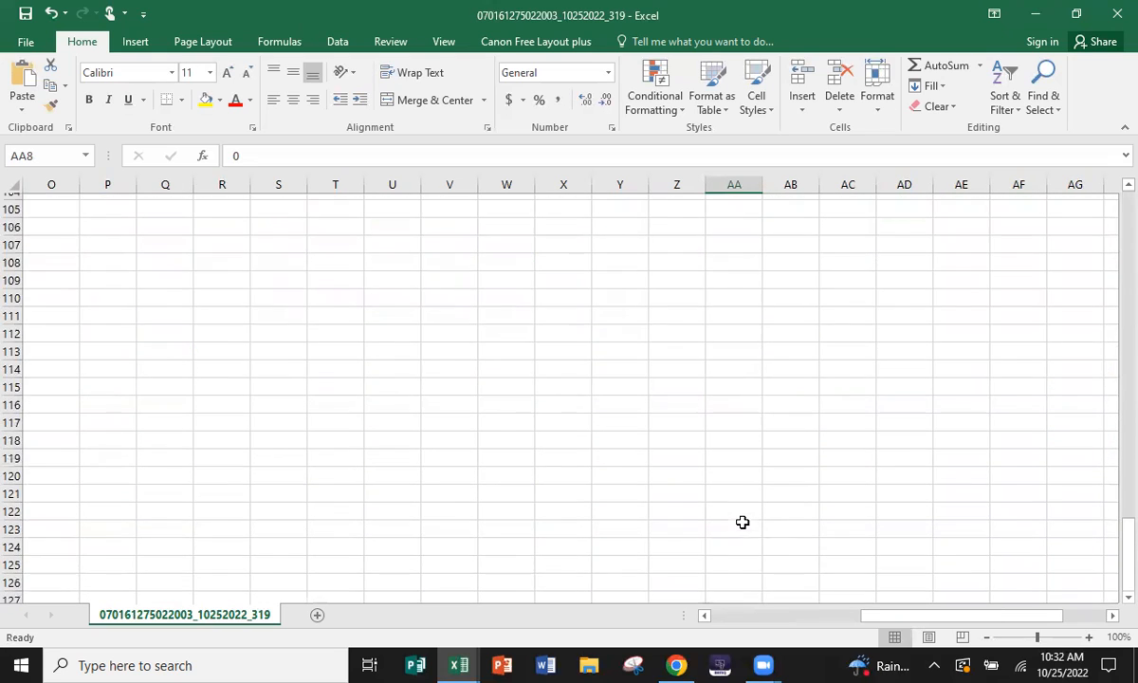
pyautogui.scroll(20, 742, 524)
pyautogui.click(727, 434)
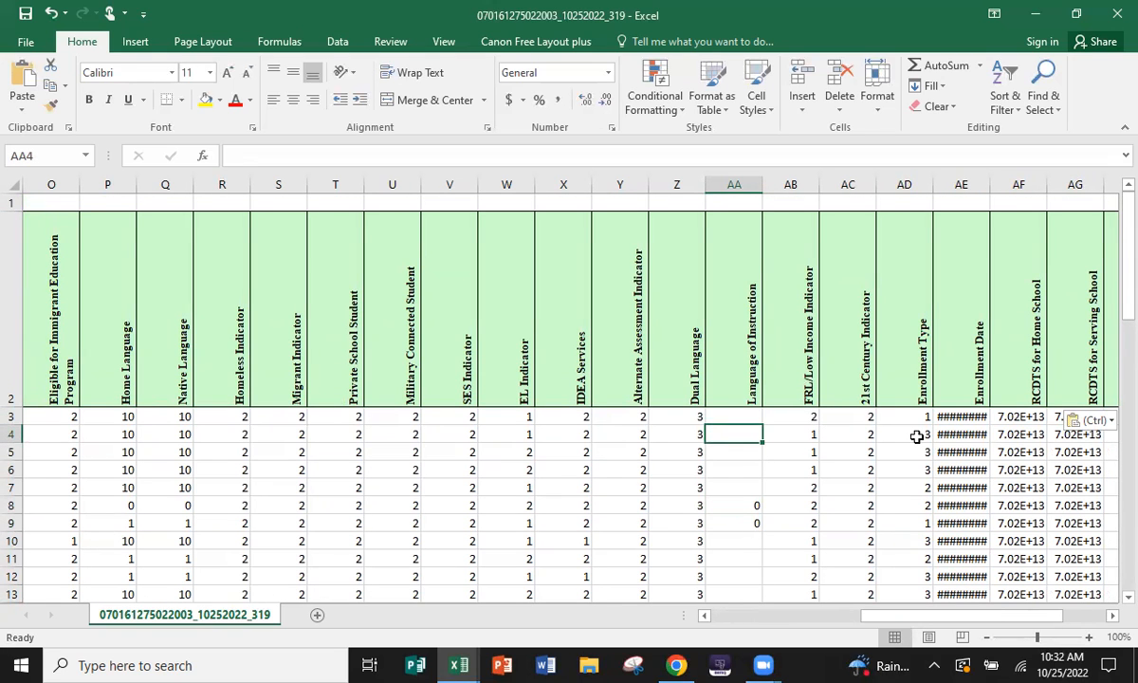
# Autofit the Enrollment Date column's width and scan its dates down the student list.
pyautogui.doubleClick(991, 184)
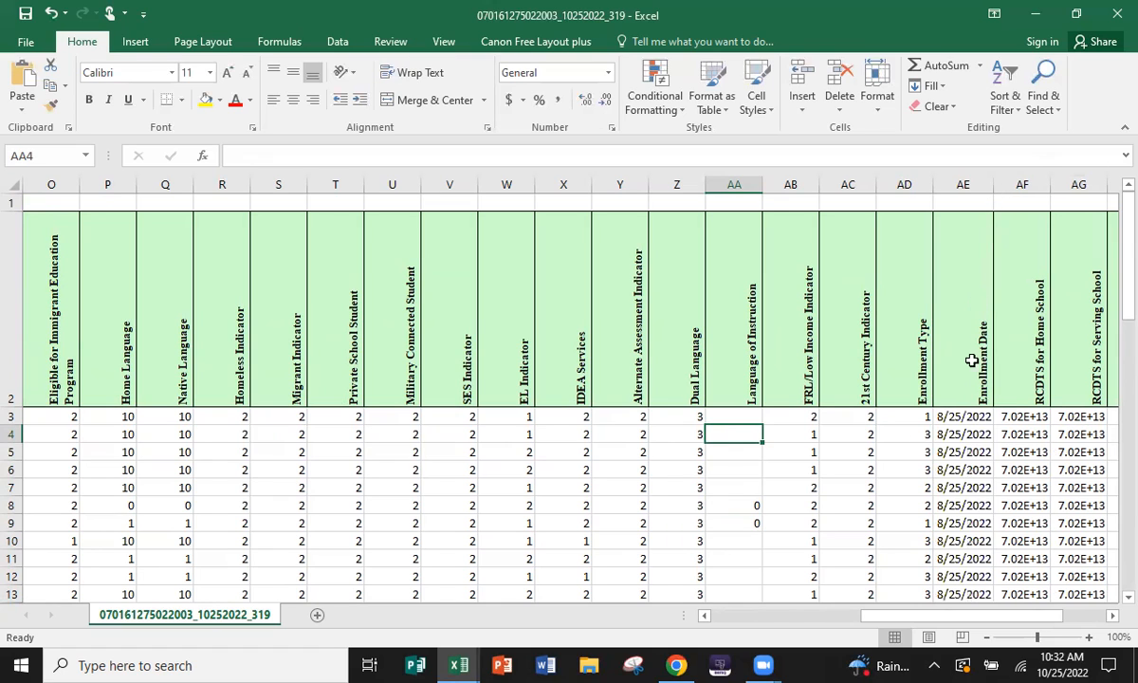
pyautogui.scroll(-12, 969, 455)
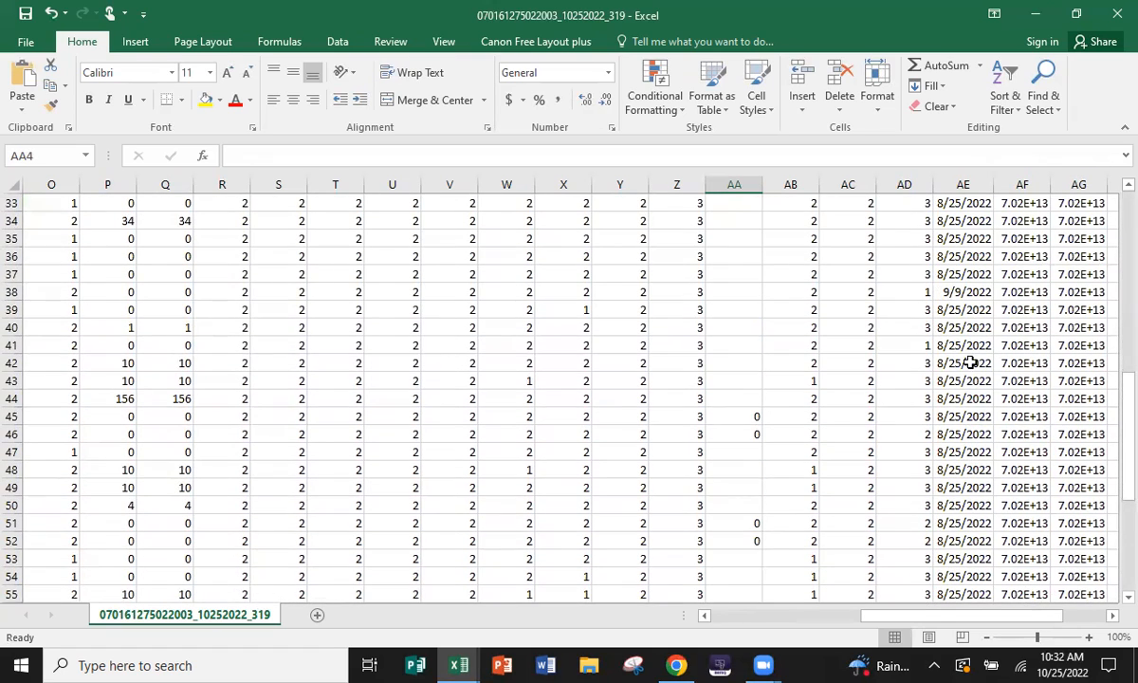
pyautogui.scroll(-9, 952, 339)
pyautogui.scroll(20, 934, 393)
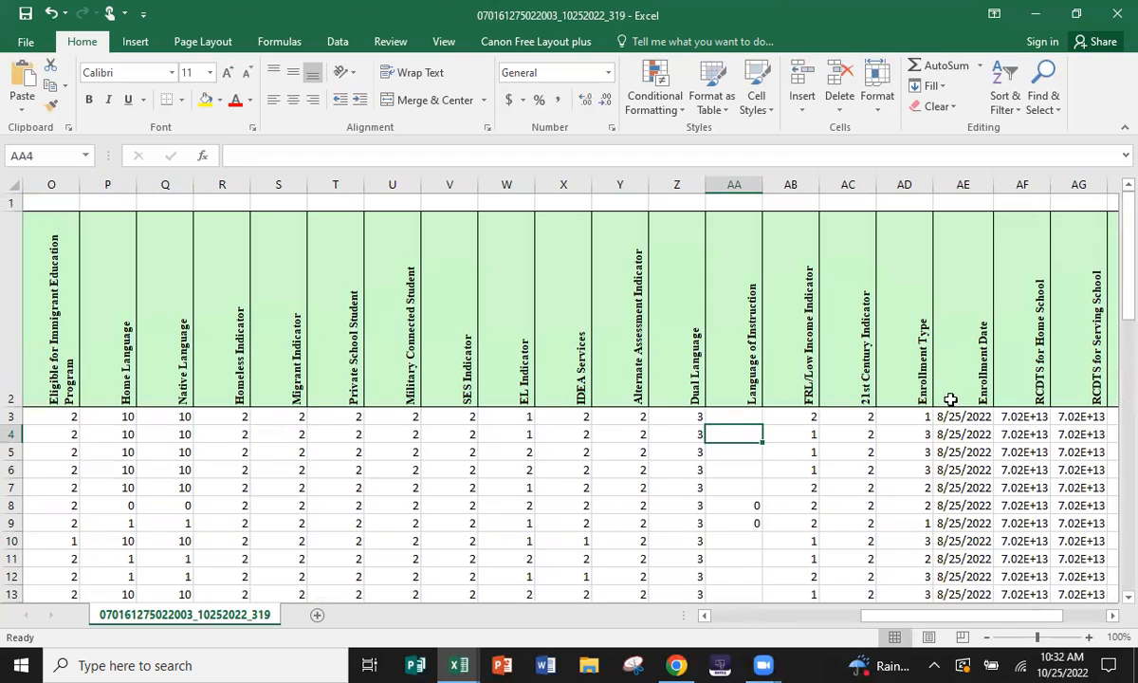
# Check the Enrollment Date column for differing dates, inspecting the student in row 38.
pyautogui.click(953, 403)
pyautogui.scroll(-5, 952, 403)
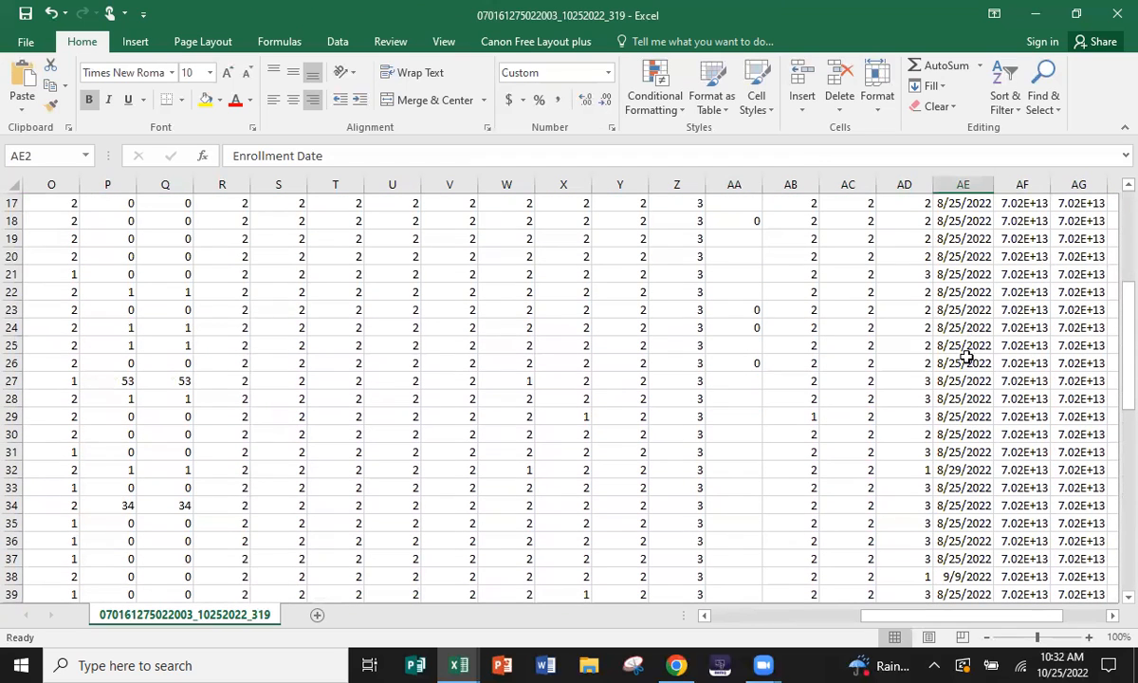
pyautogui.scroll(-5, 969, 386)
pyautogui.click(948, 292)
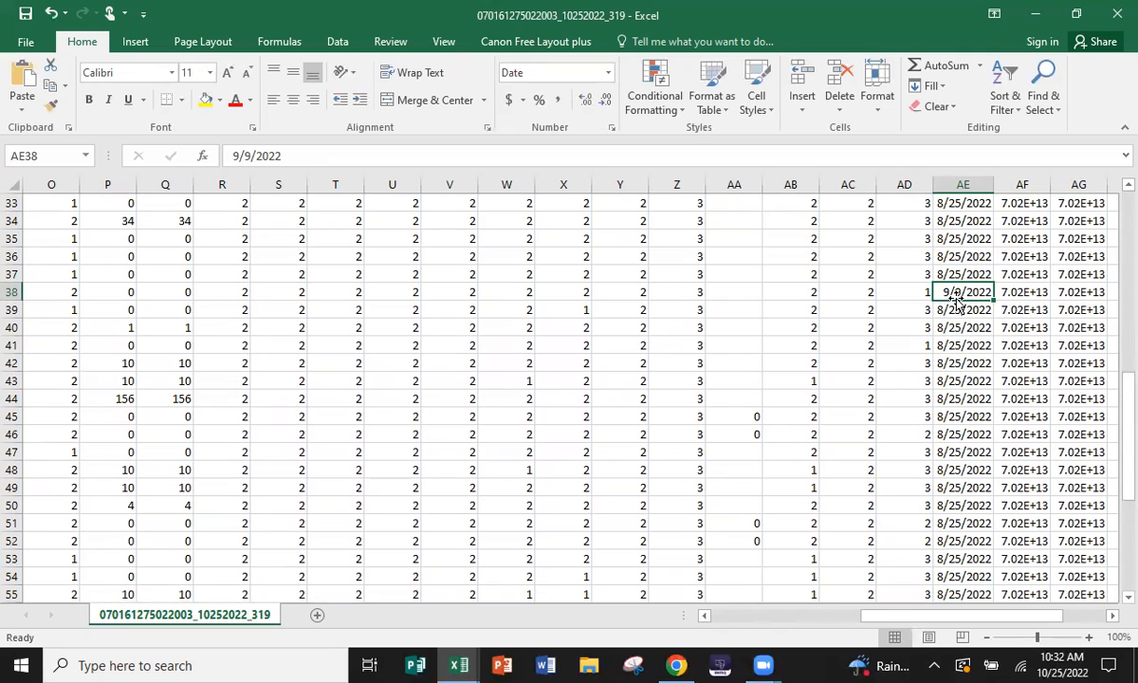
pyautogui.scroll(-5, 971, 399)
pyautogui.scroll(-10, 971, 399)
pyautogui.scroll(20, 968, 379)
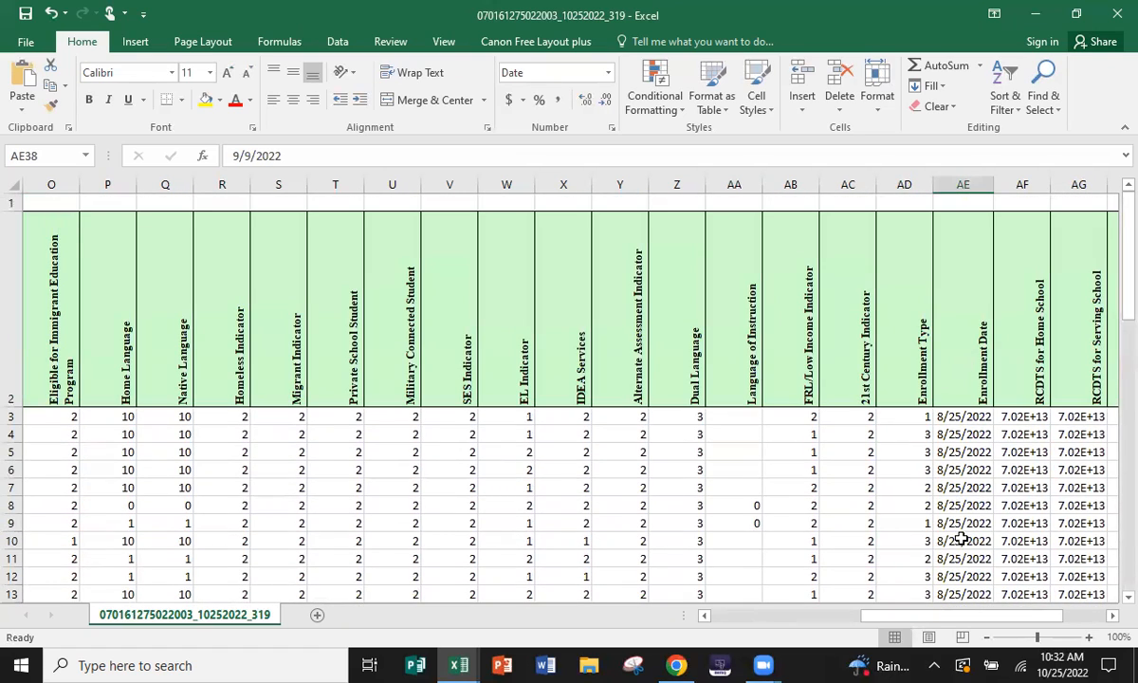
# Review the first student's values from Enrollment Date through Percent of Day Student Attends School.
pyautogui.click(963, 418)
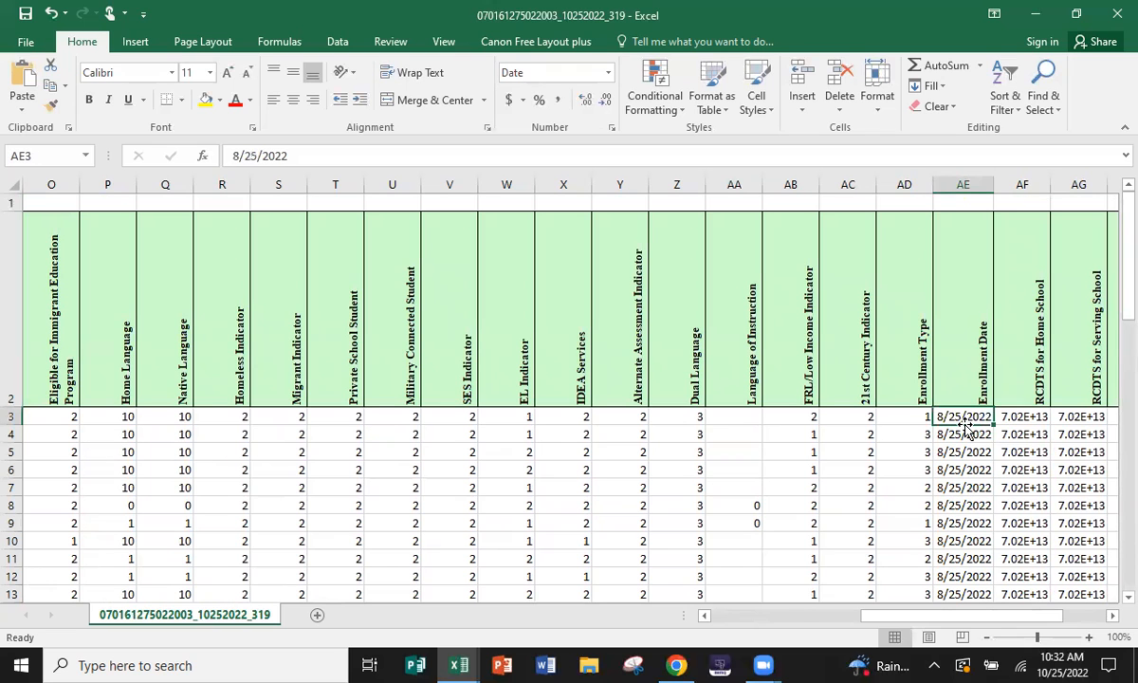
pyautogui.press('Right')
pyautogui.press('Right')
pyautogui.press('Right')
pyautogui.press('Right')
pyautogui.press('Right')
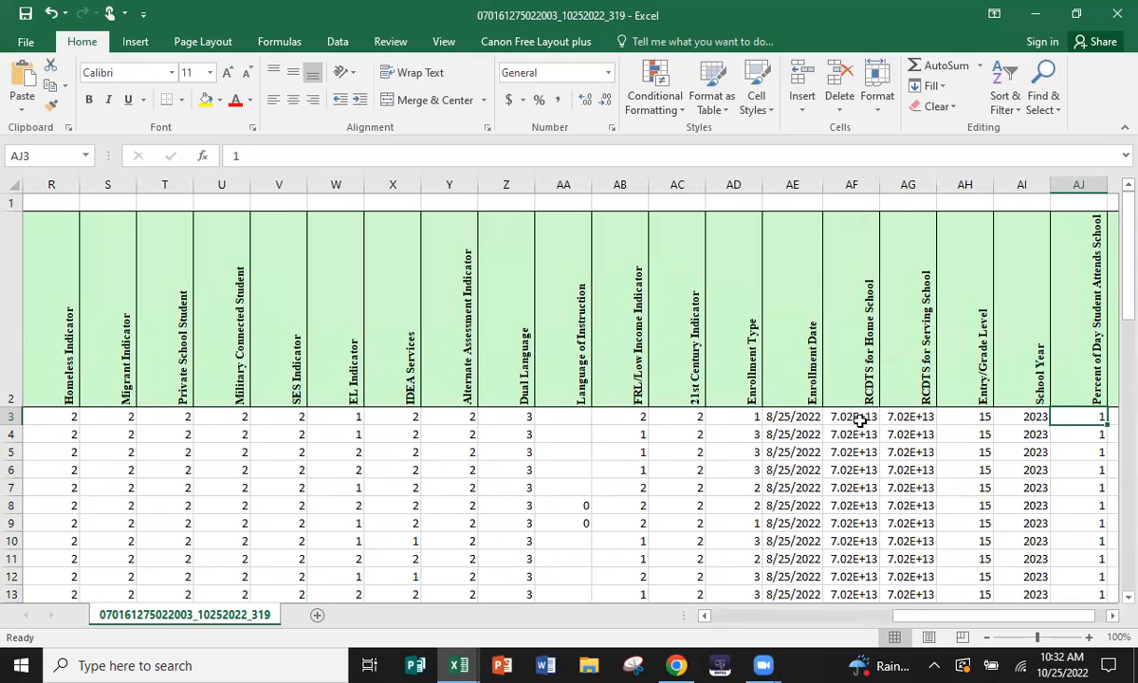
# Autofit the widths of the RCDTS for Home School and RCDTS for Serving School columns.
pyautogui.doubleClick(881, 185)
pyautogui.doubleClick(952, 184)
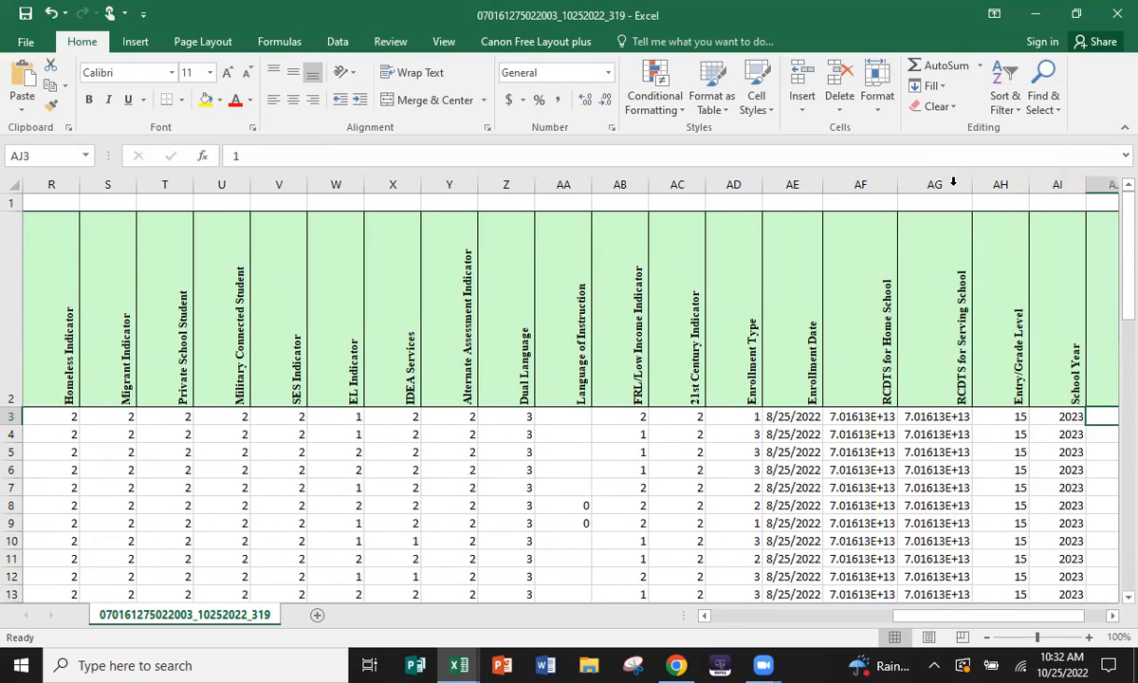
# Check the RCDTS for Serving School value in row 9 and the first student's Entry/Grade Level and School Year.
pyautogui.click(935, 522)
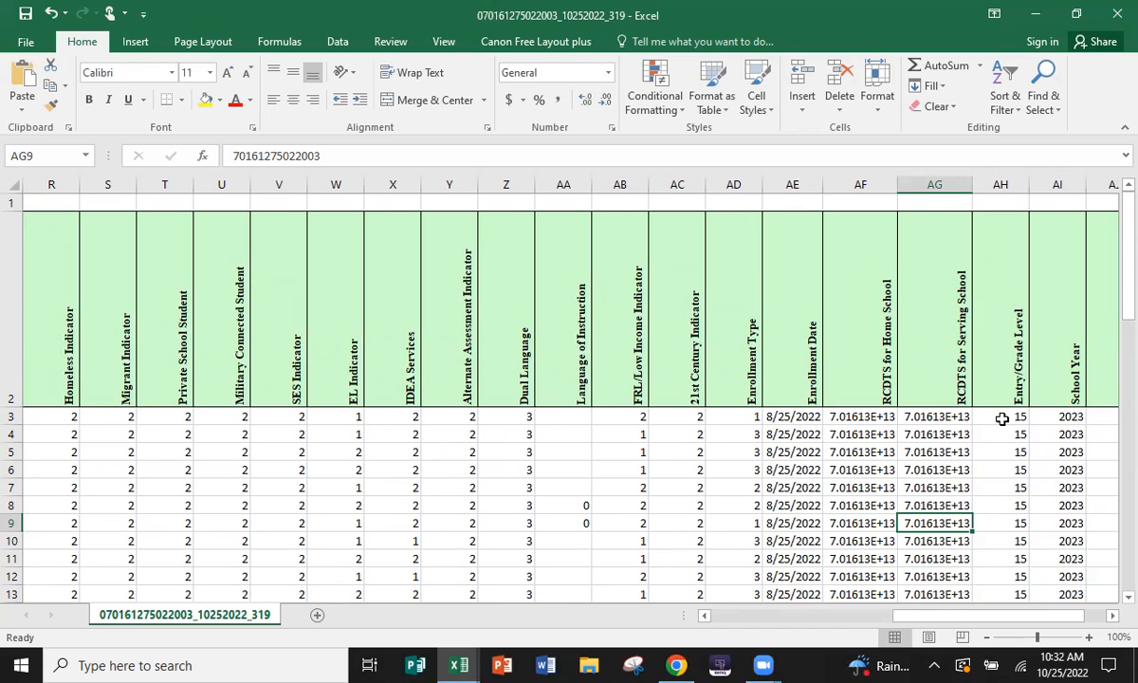
pyautogui.click(1001, 418)
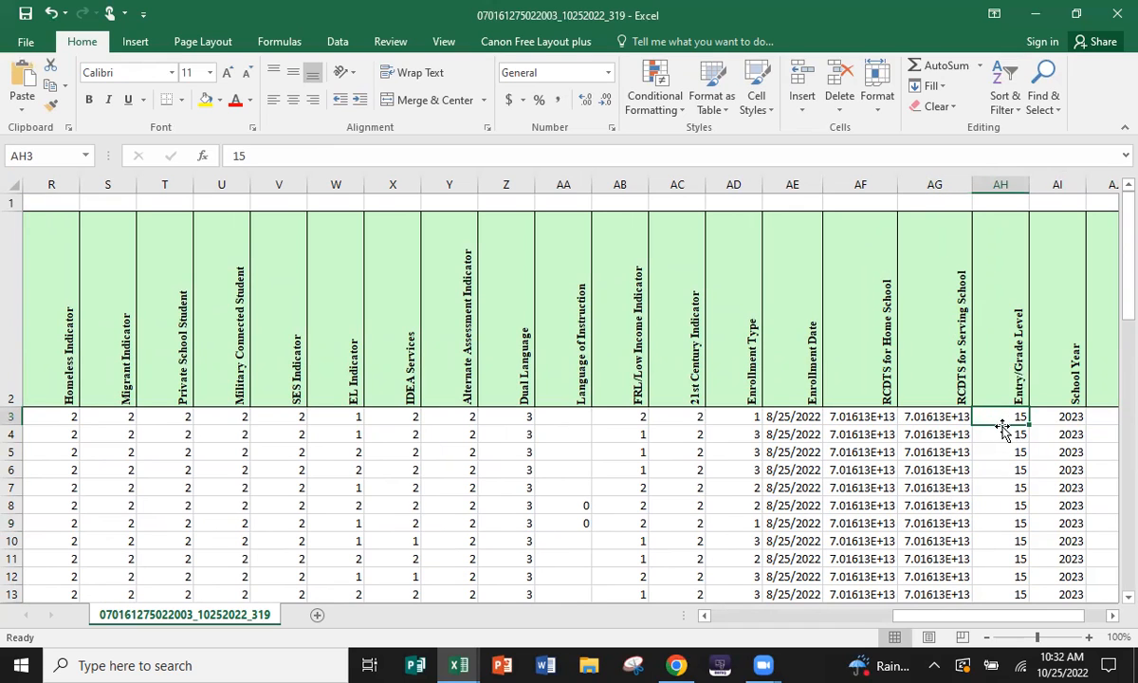
pyautogui.press('Right')
pyautogui.hscroll(1, 997, 453)
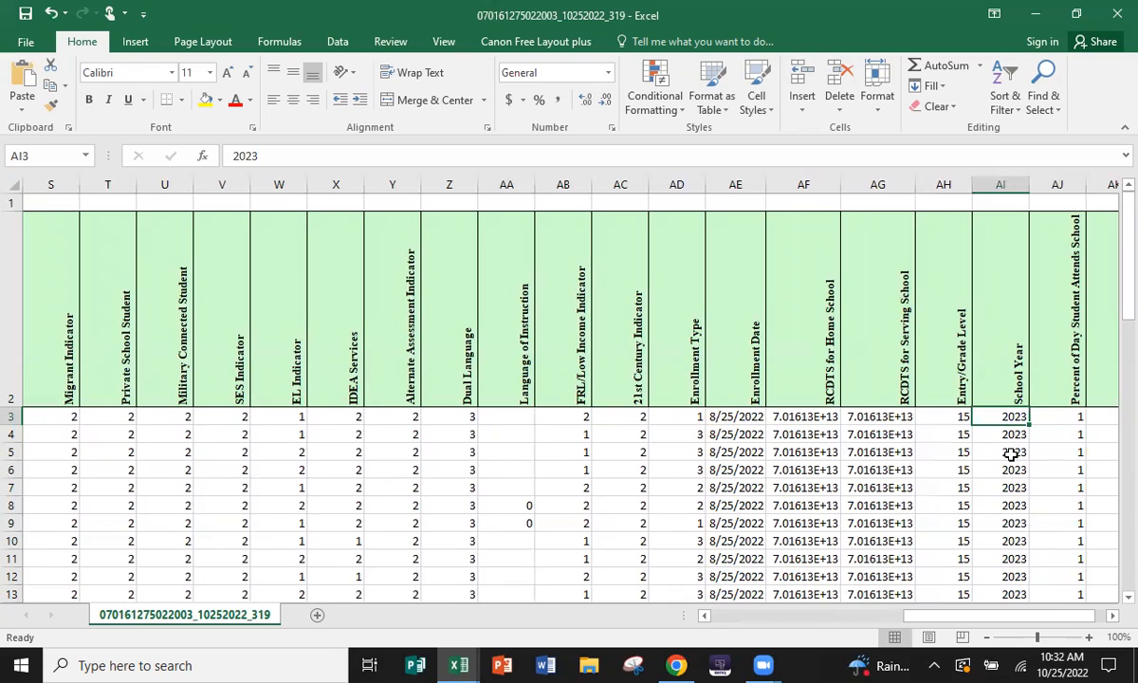
# Scan the Percent of Day Student Attends School values down the student list.
pyautogui.click(1052, 417)
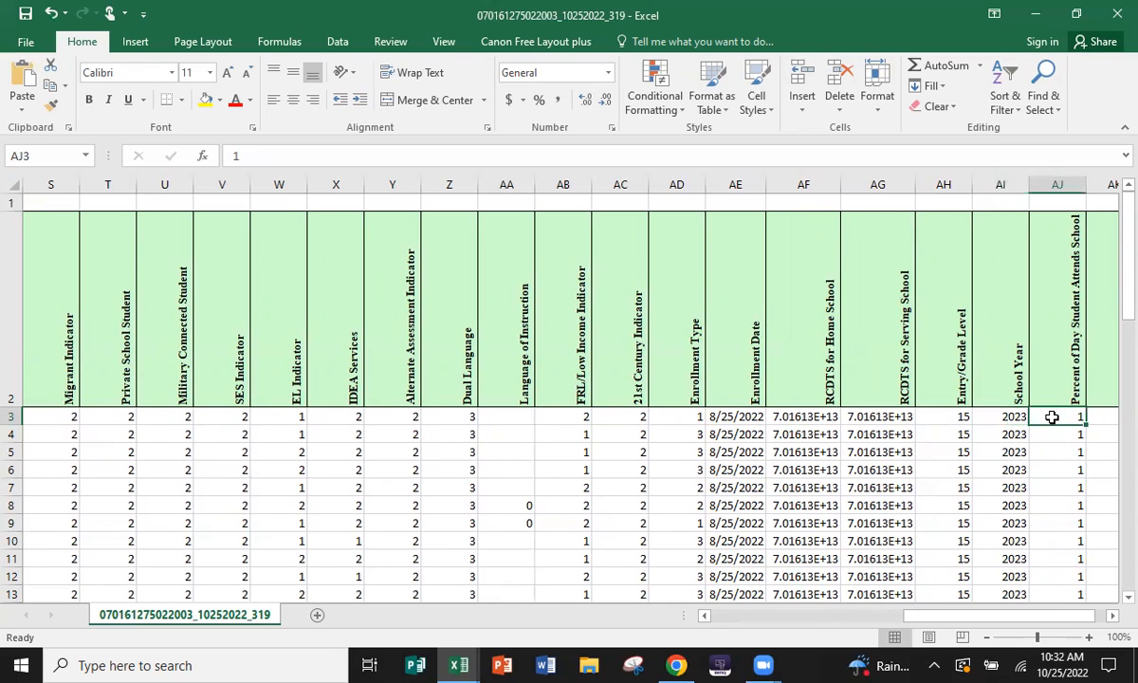
pyautogui.scroll(-20, 1052, 418)
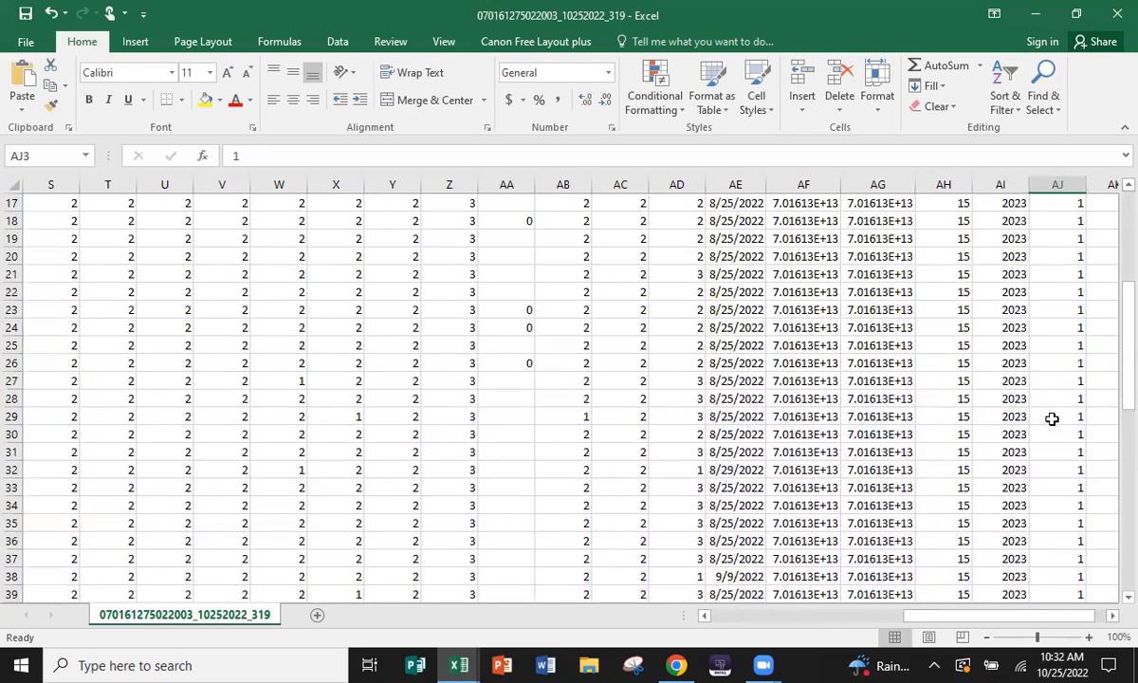
pyautogui.scroll(20, 1048, 408)
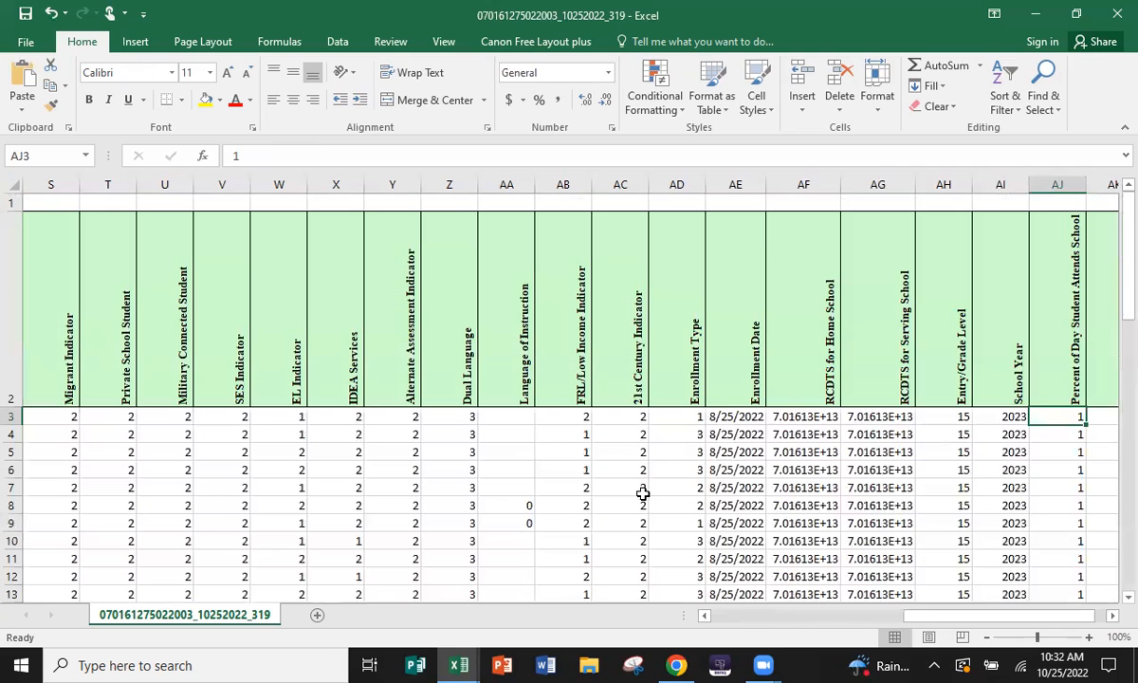
# Select the Tuition Received values from row 3 down through the student list to review them.
pyautogui.press('Right')
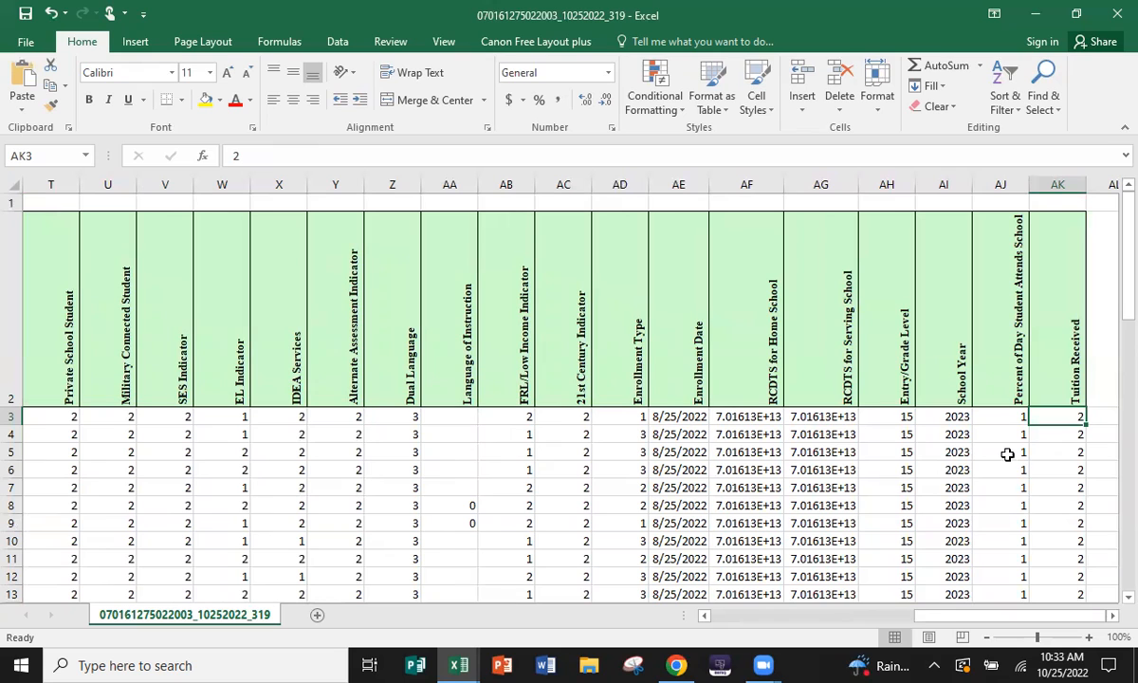
pyautogui.moveTo(1066, 416); pyautogui.dragTo(1077, 648)
pyautogui.scroll(17, 806, 365)
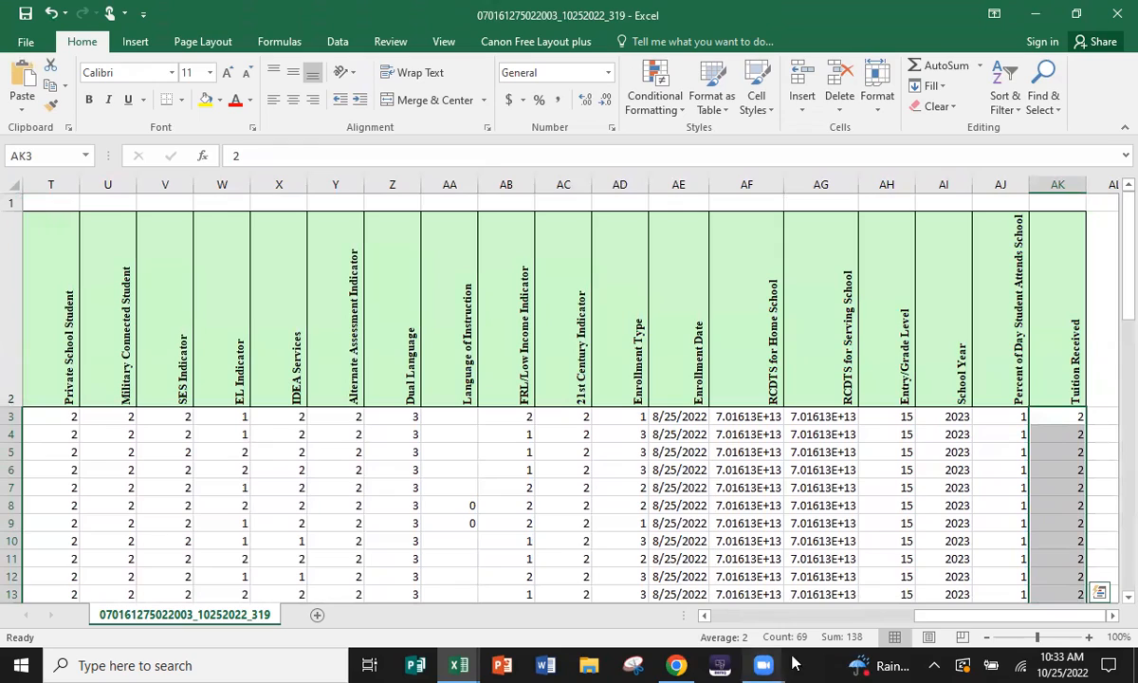
# Return to the first columns, scan the Race Code values down the student list, and check the Gender Code in row 4.
pyautogui.moveTo(949, 616); pyautogui.dragTo(723, 616)
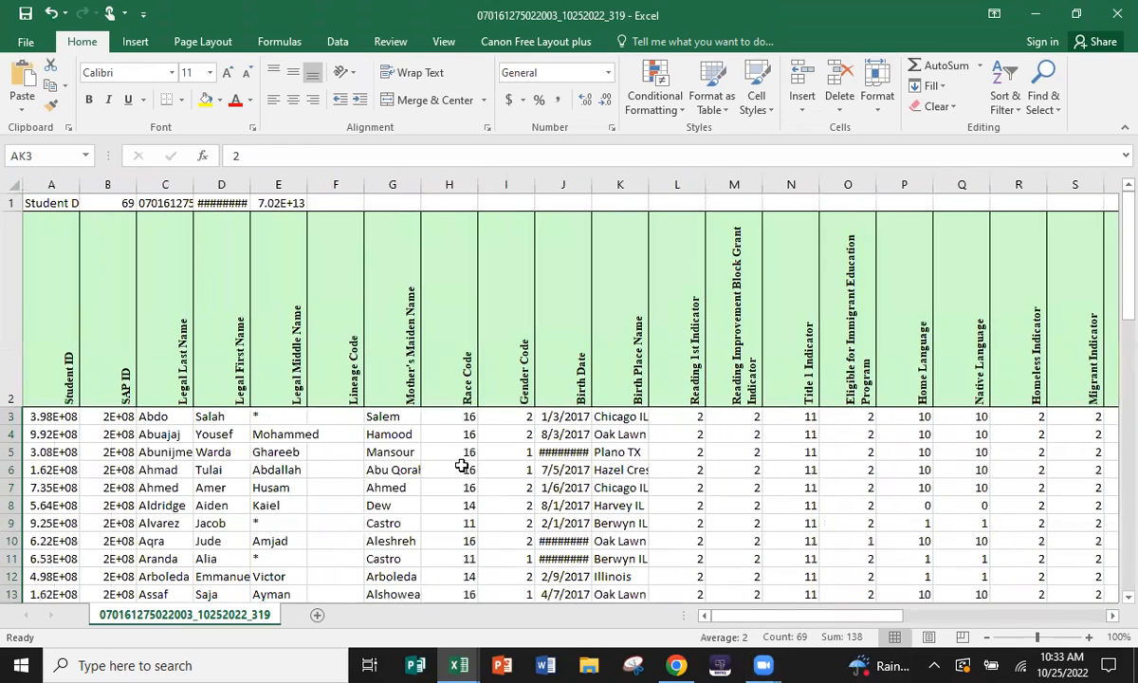
pyautogui.click(459, 450)
pyautogui.scroll(-16, 460, 453)
pyautogui.scroll(3, 462, 465)
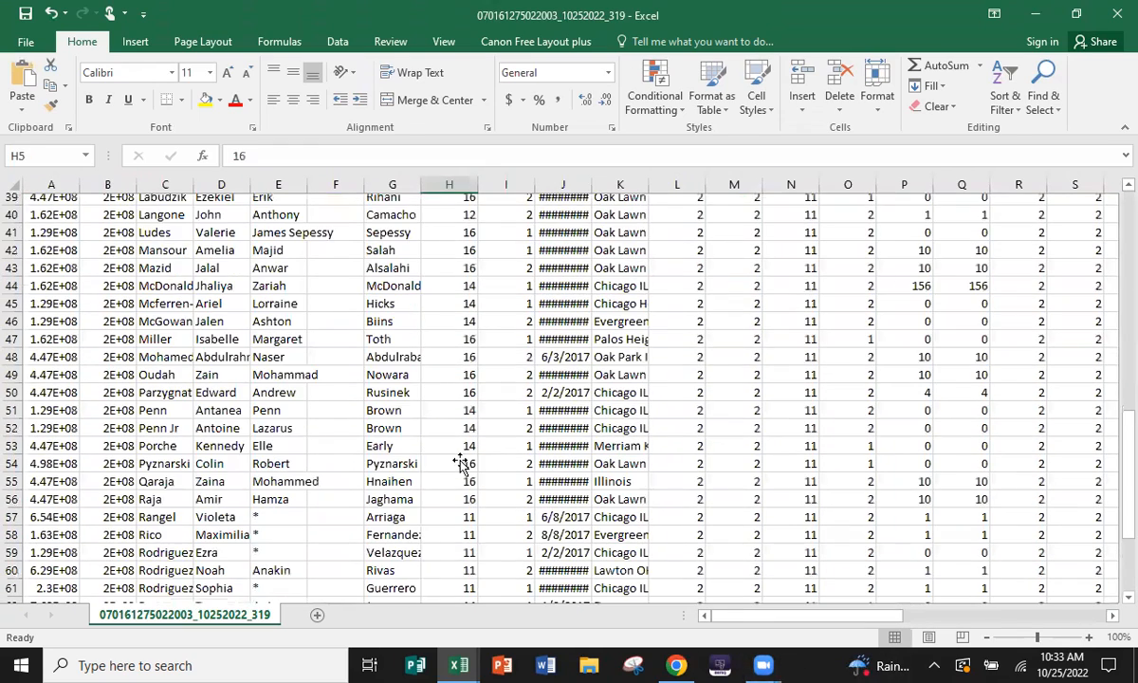
pyautogui.scroll(13, 459, 462)
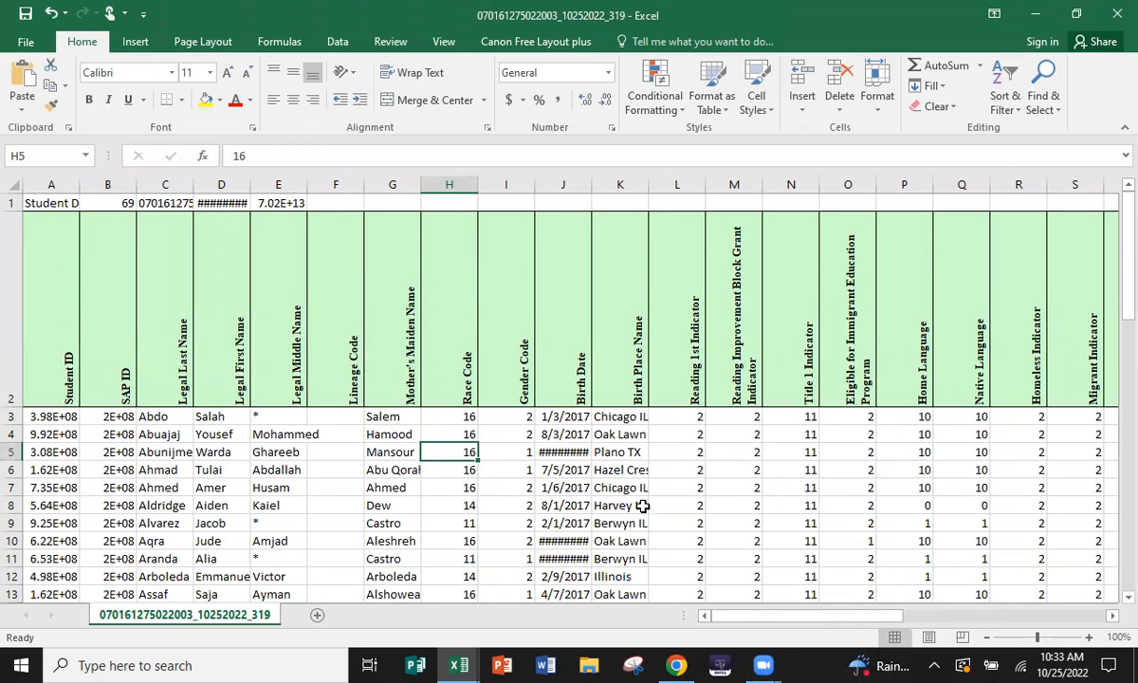
pyautogui.click(502, 436)
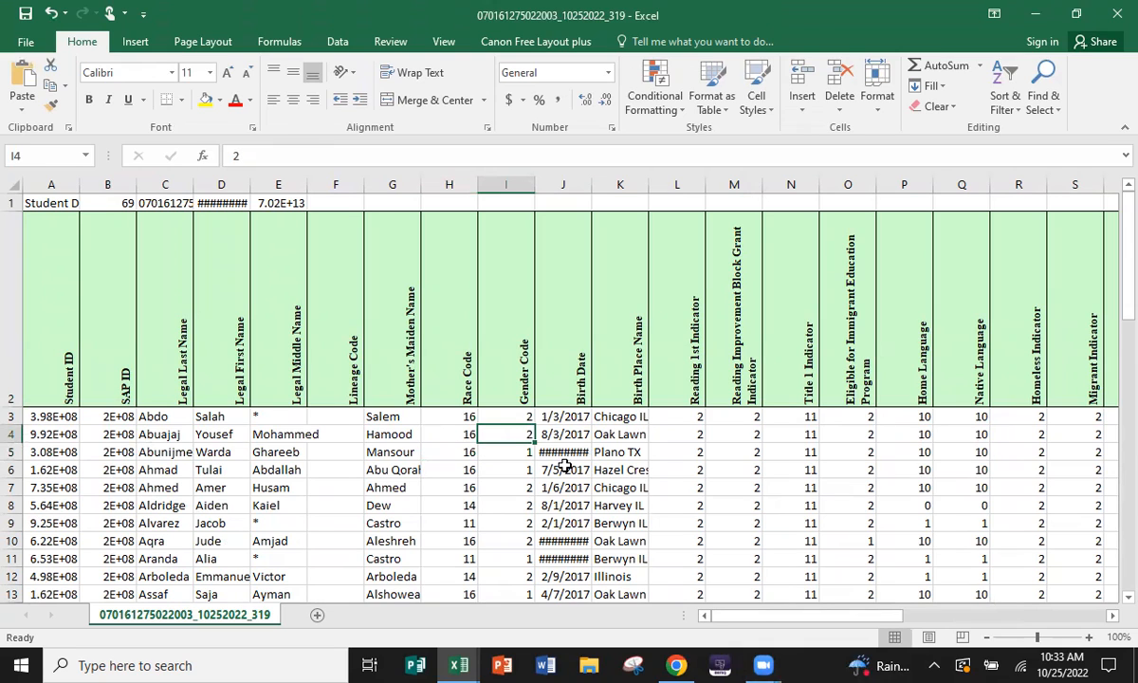